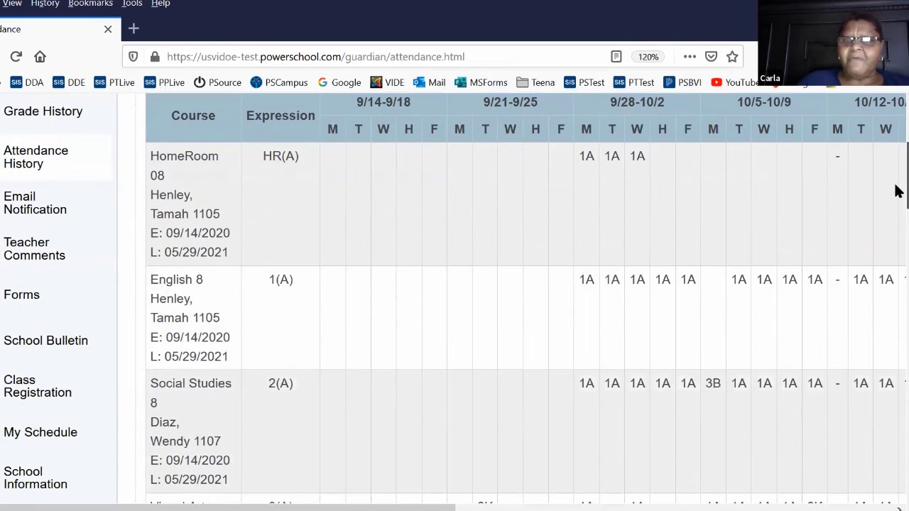
scroll(896, 213, "down", 5)
scroll(896, 199, "up", 5)
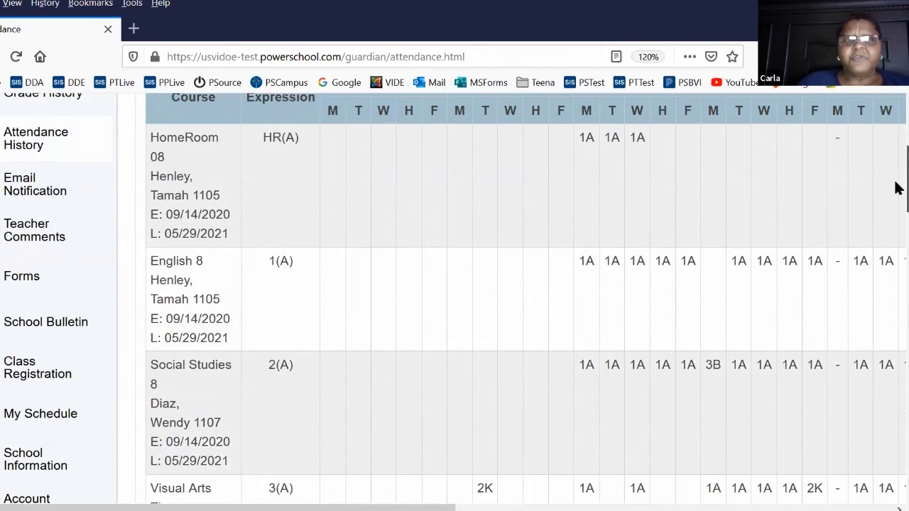
scroll(895, 178, "up", 3)
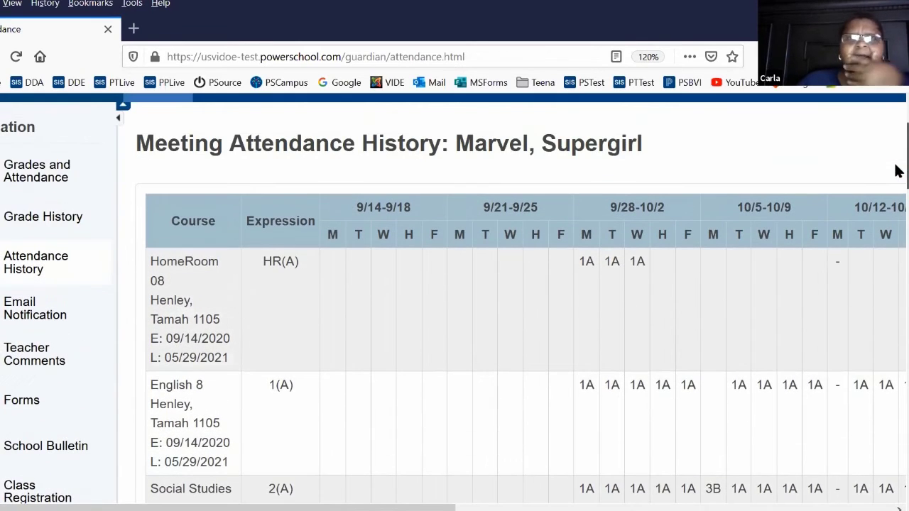
scroll(897, 152, "up", 3)
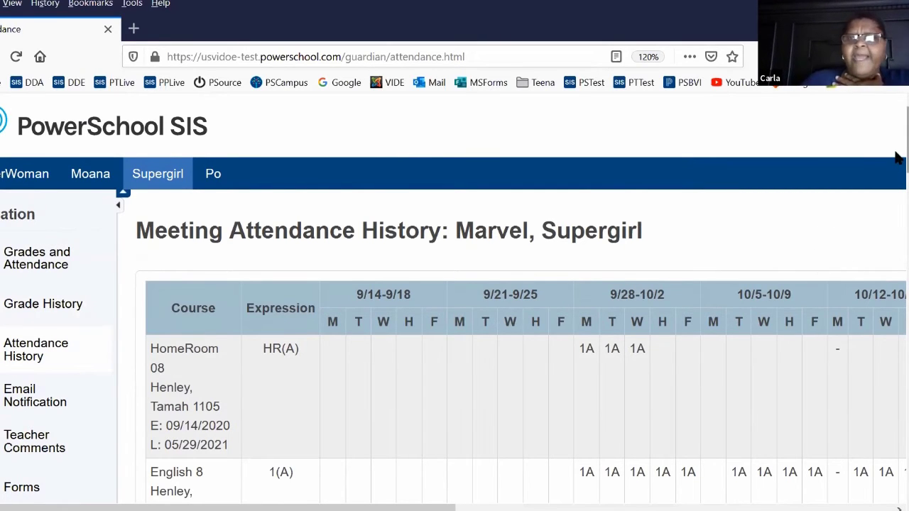
scroll(896, 159, "down", 3)
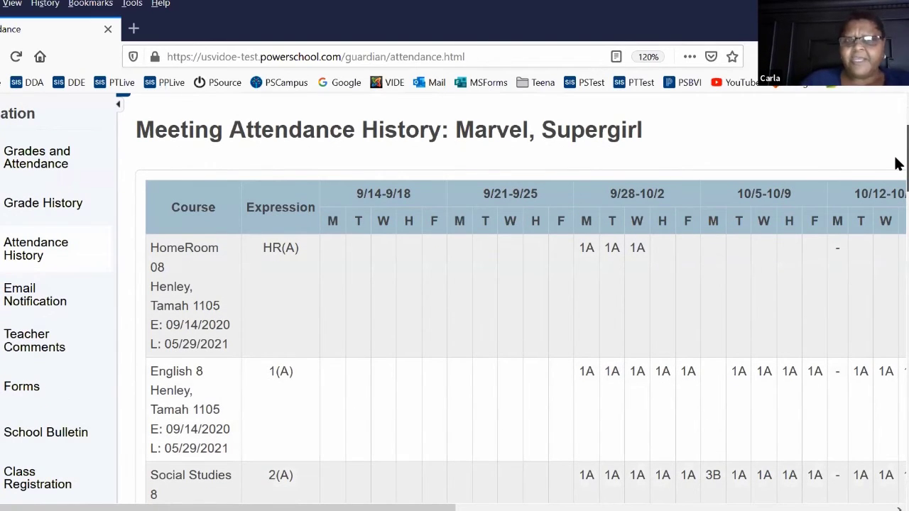
scroll(896, 163, "down", 5)
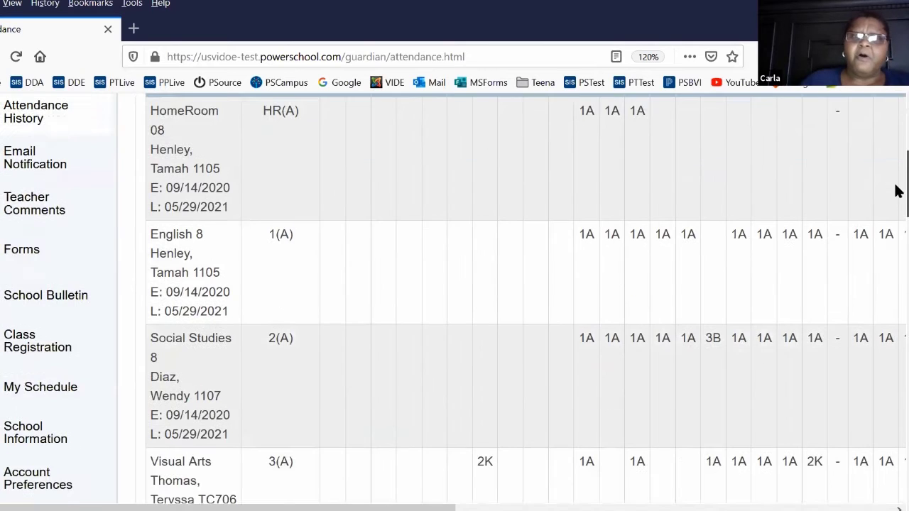
scroll(897, 221, "down", 5)
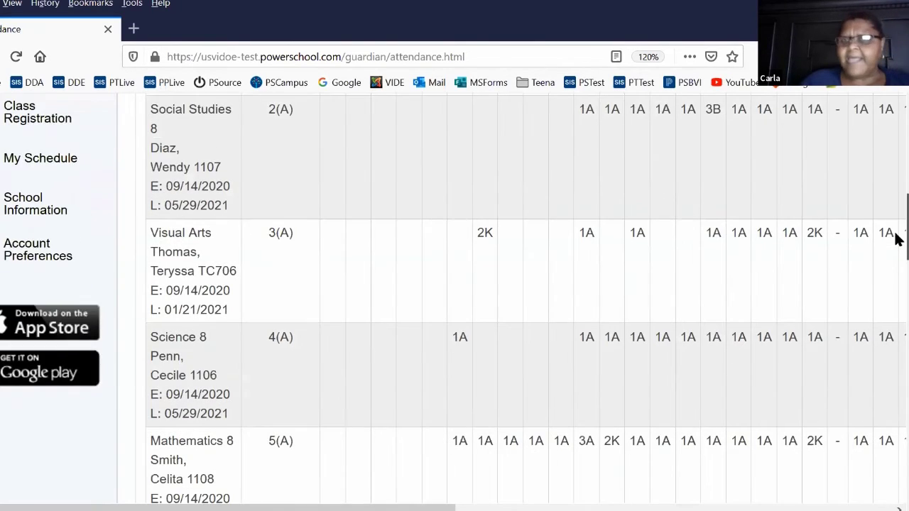
scroll(896, 213, "up", 5)
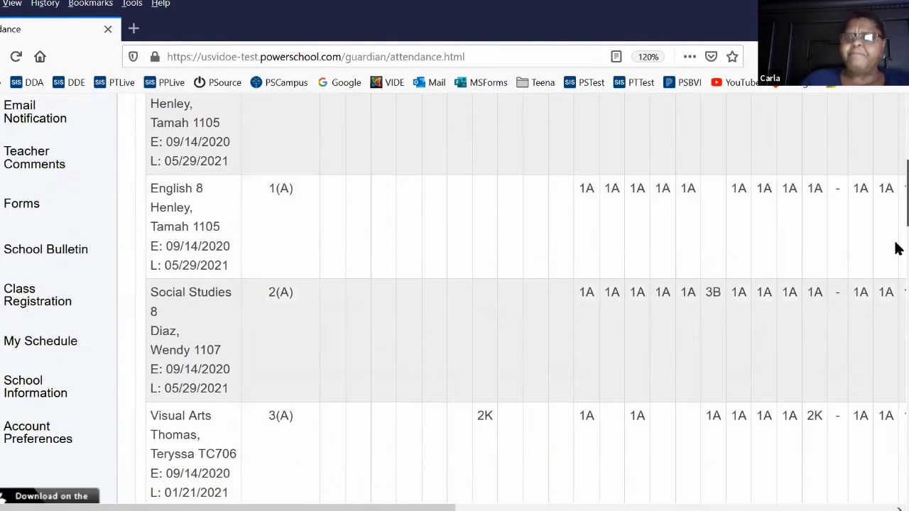
scroll(896, 284, "down", 5)
scroll(897, 369, "up", 6)
scroll(896, 440, "down", 10)
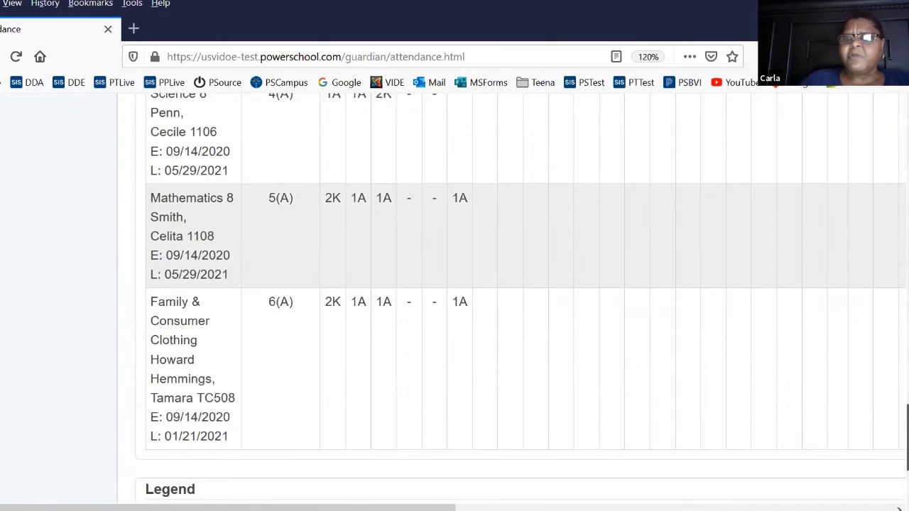
scroll(849, 490, "down", 2)
left_click_drag(194, 429, 705, 454)
left_click(418, 431)
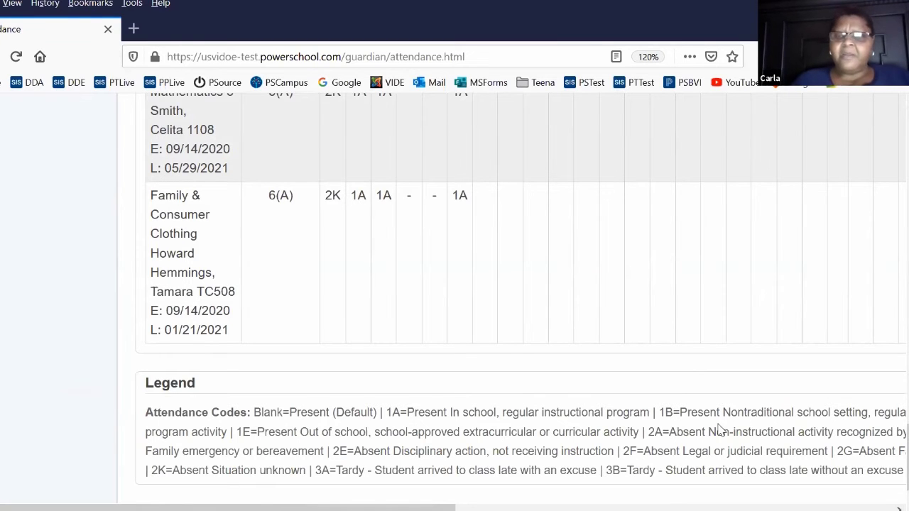
scroll(895, 451, "right", 10)
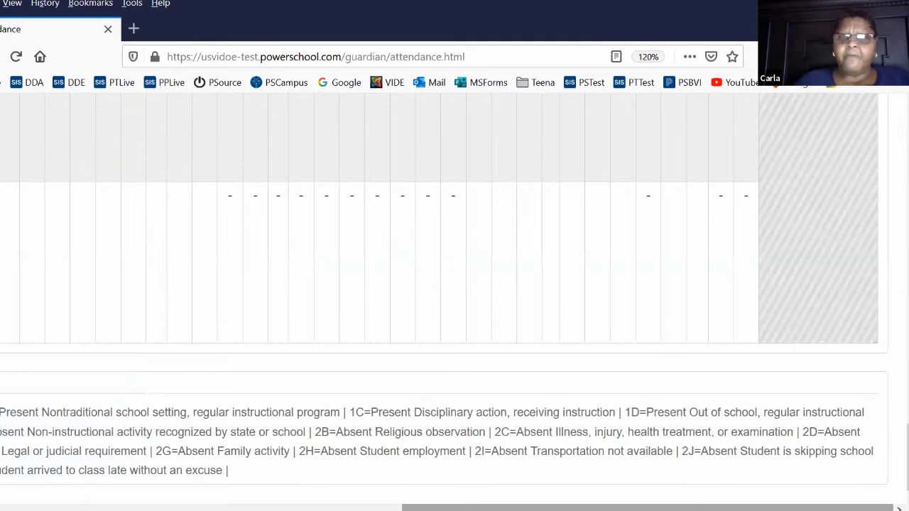
left_click_drag(897, 447, 898, 126)
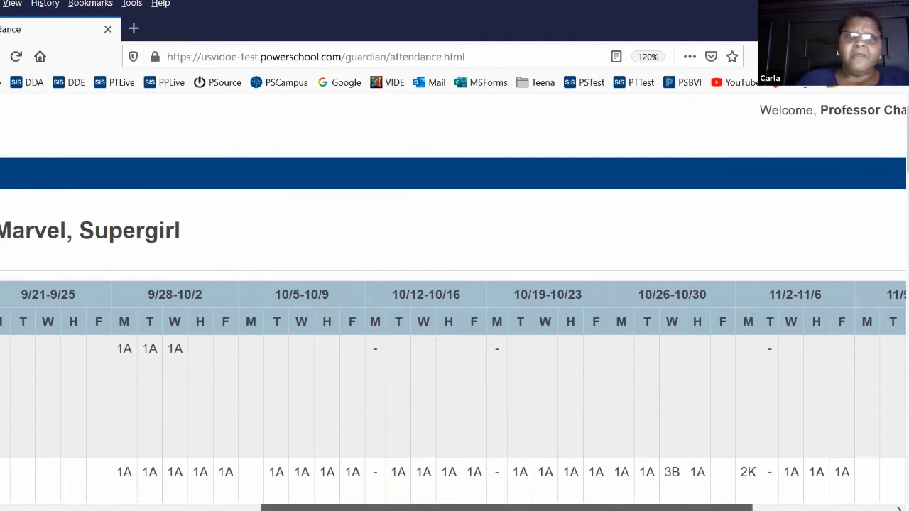
scroll(454, 309, "left", 10)
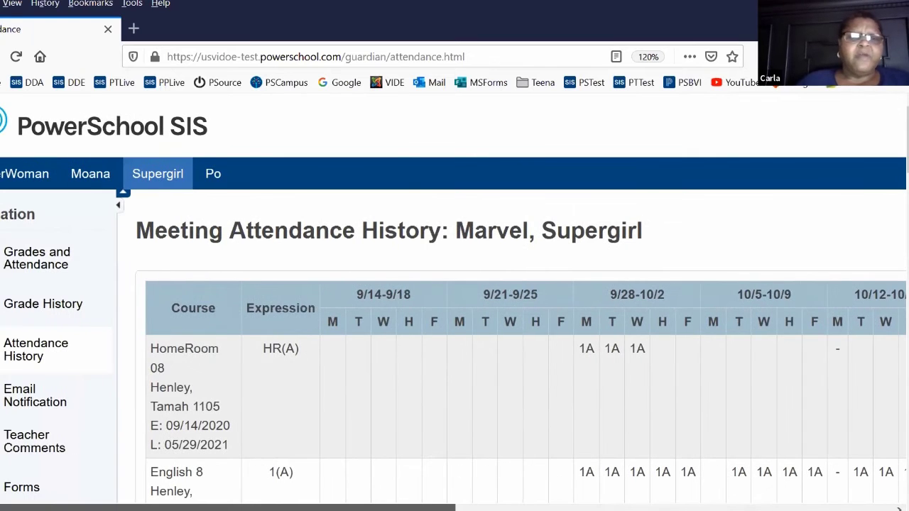
Open Supergirl's Email Notification settings and review the options, including the additional email address field
left_click(32, 414)
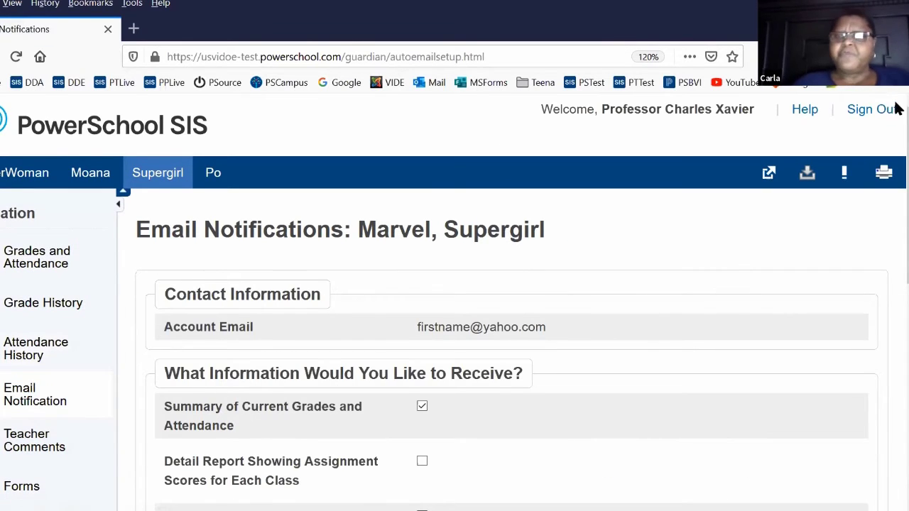
scroll(896, 135, "down", 5)
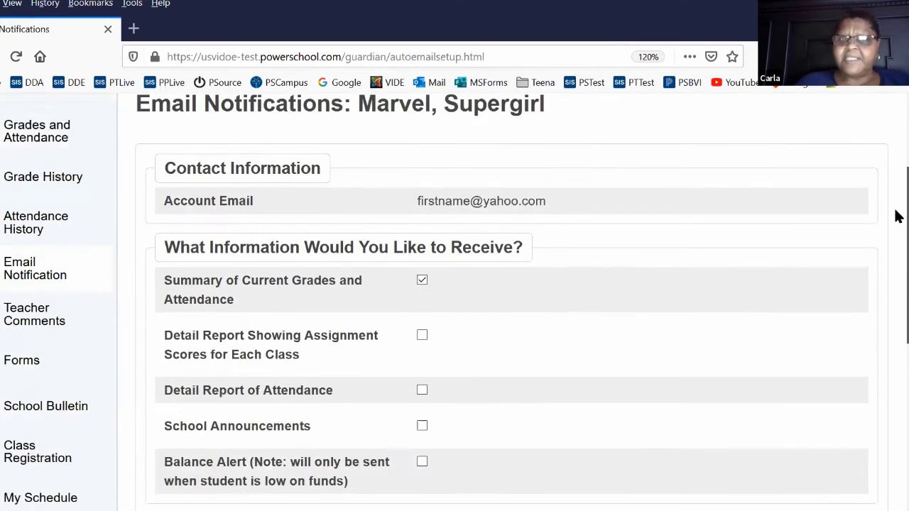
scroll(896, 226, "up", 1)
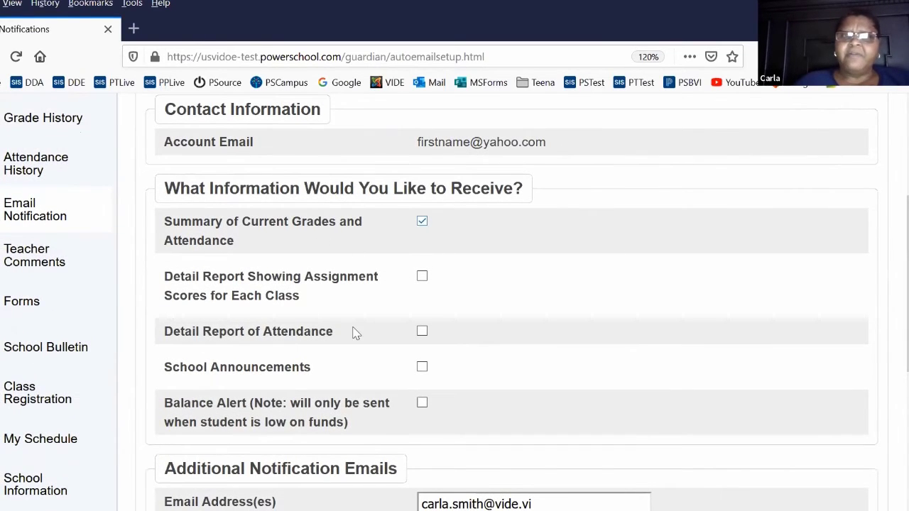
scroll(495, 312, "down", 3)
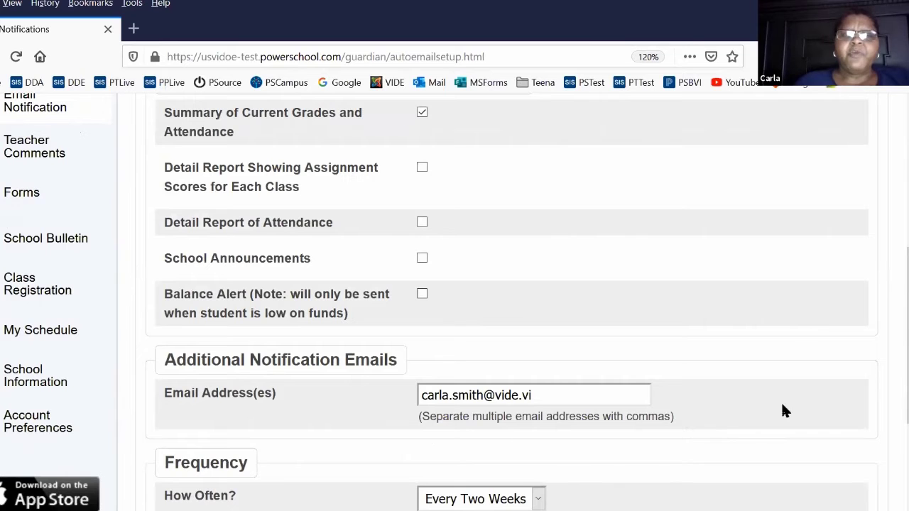
scroll(896, 307, "up", 1)
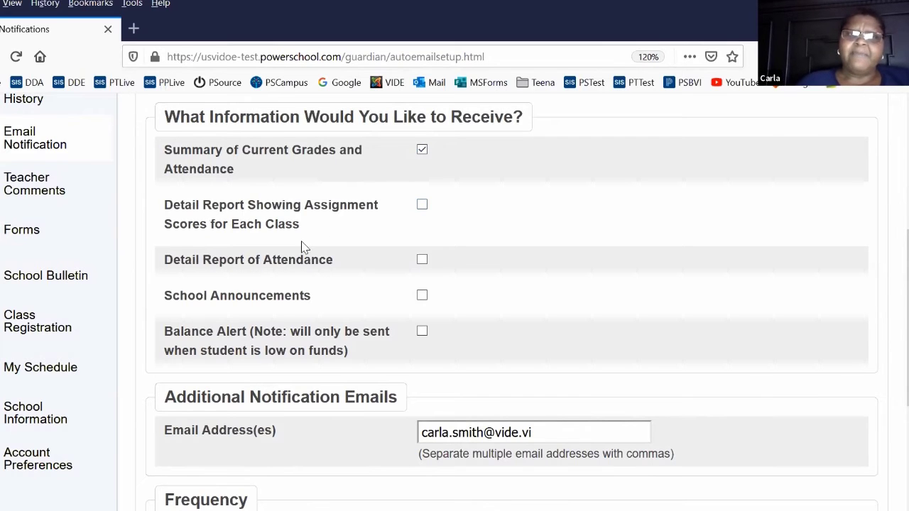
scroll(300, 246, "down", 3)
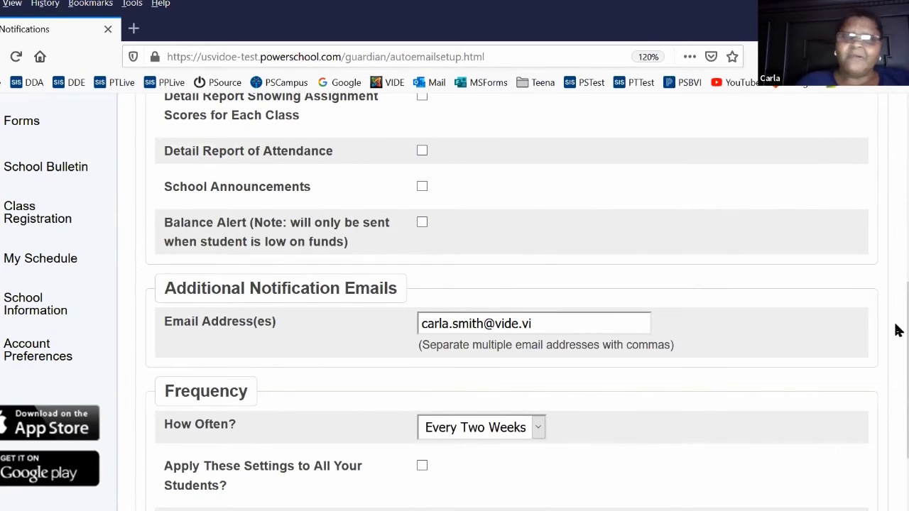
scroll(898, 330, "down", 3)
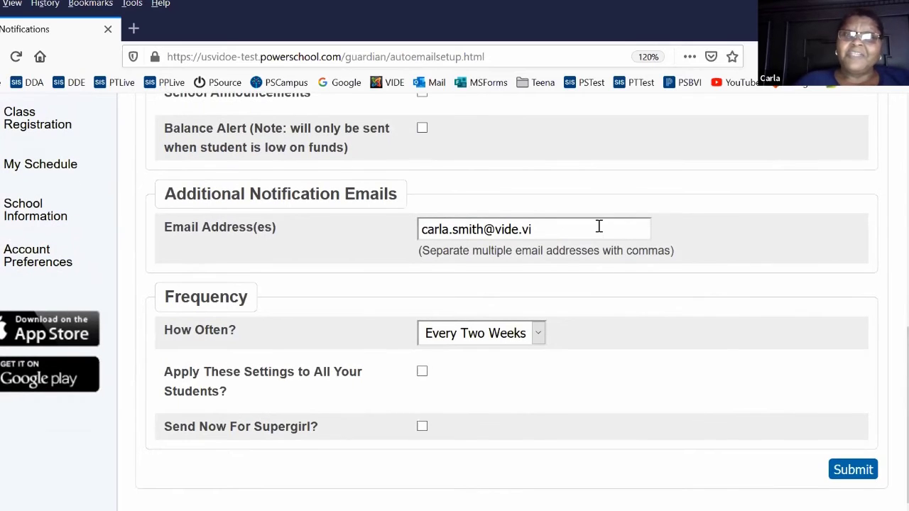
left_click(598, 228)
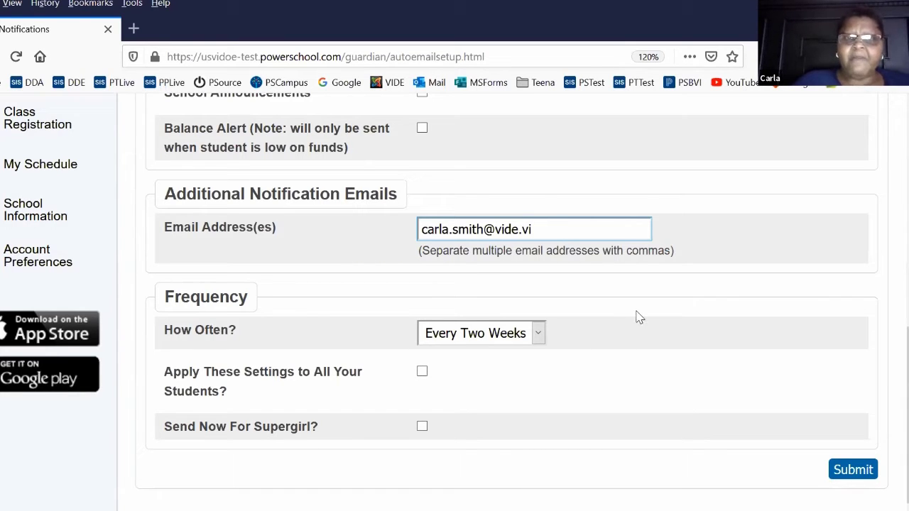
Check the How Often? frequency choices, leaving it at Every Two Weeks
left_click(543, 331)
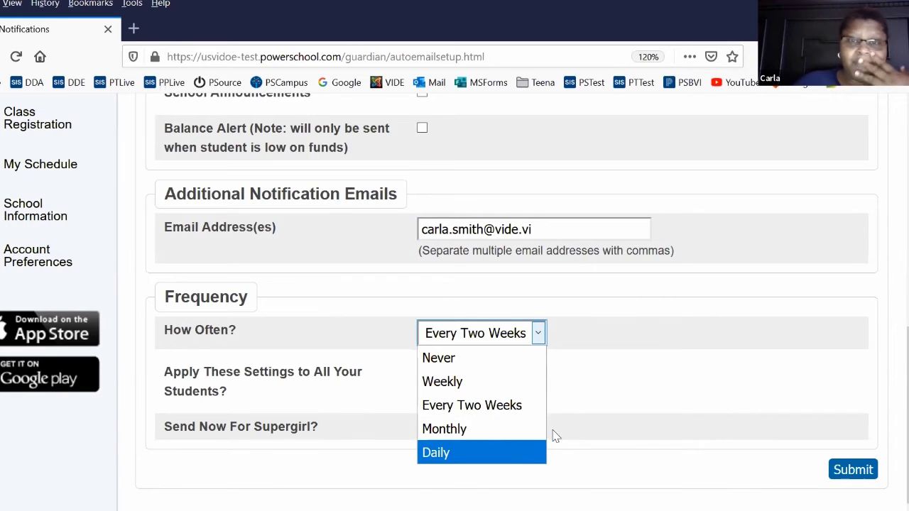
left_click(655, 375)
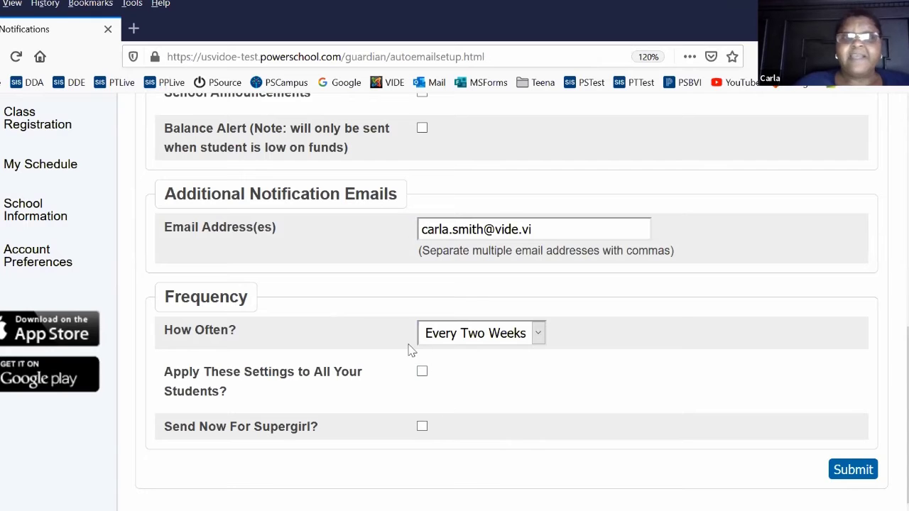
scroll(581, 235, "up", 3)
scroll(560, 310, "up", 1)
scroll(497, 355, "down", 2)
scroll(457, 392, "down", 2)
Apply the notification settings to all students and toggle sending the report now for Supergirl
left_click(423, 373)
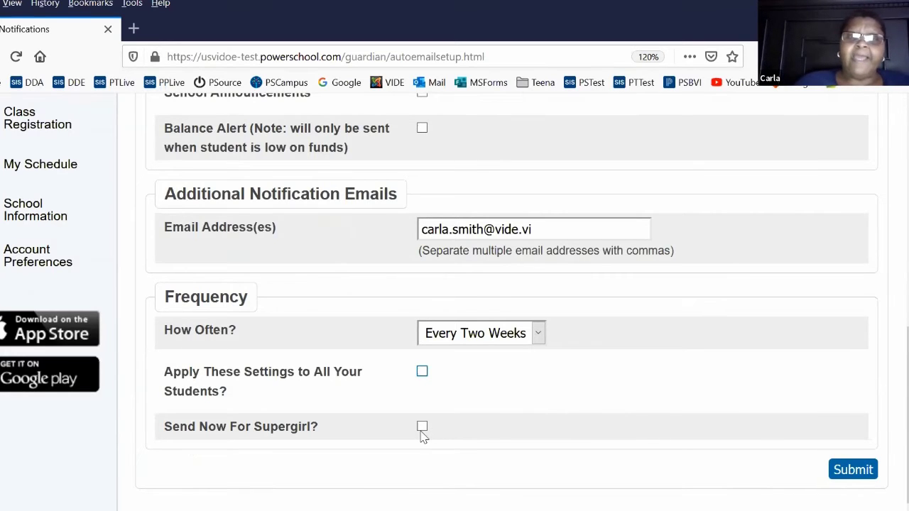
left_click(422, 428)
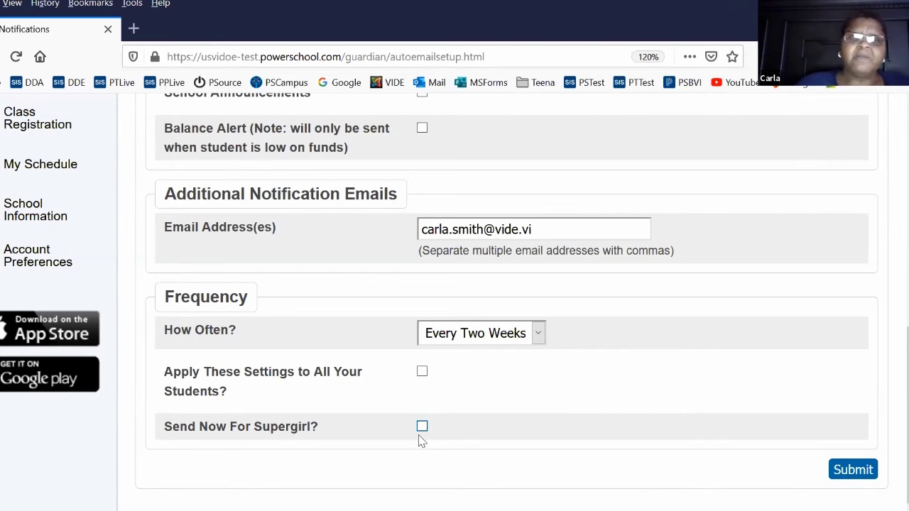
scroll(345, 438, "up", 5)
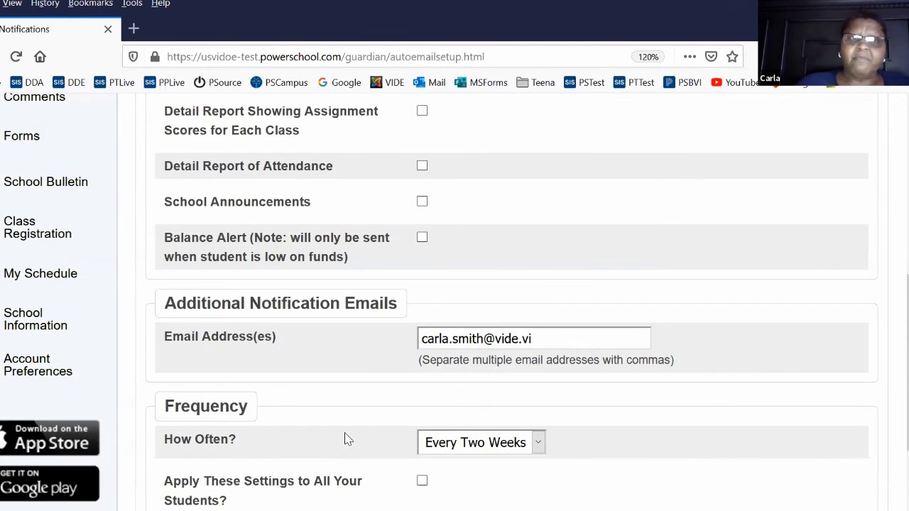
scroll(341, 416, "up", 2)
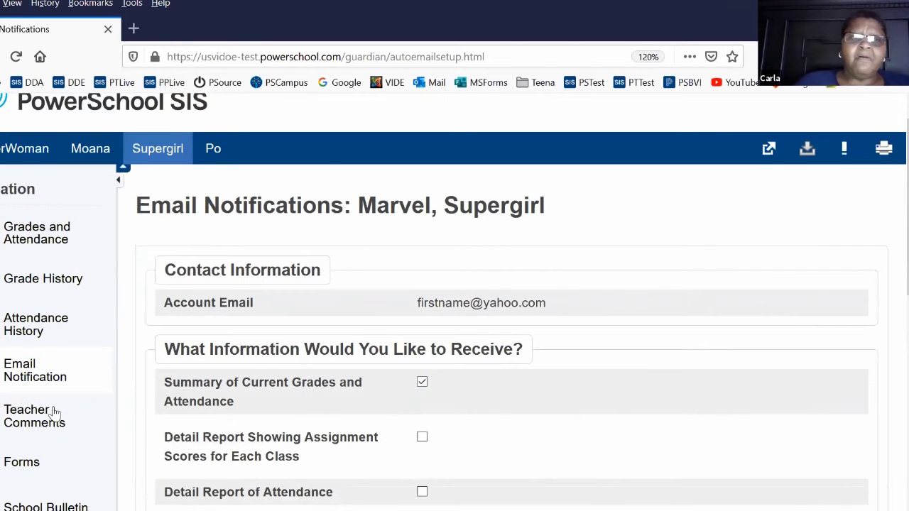
Open the Teacher Comments page and look over the current term's comments
left_click(14, 417)
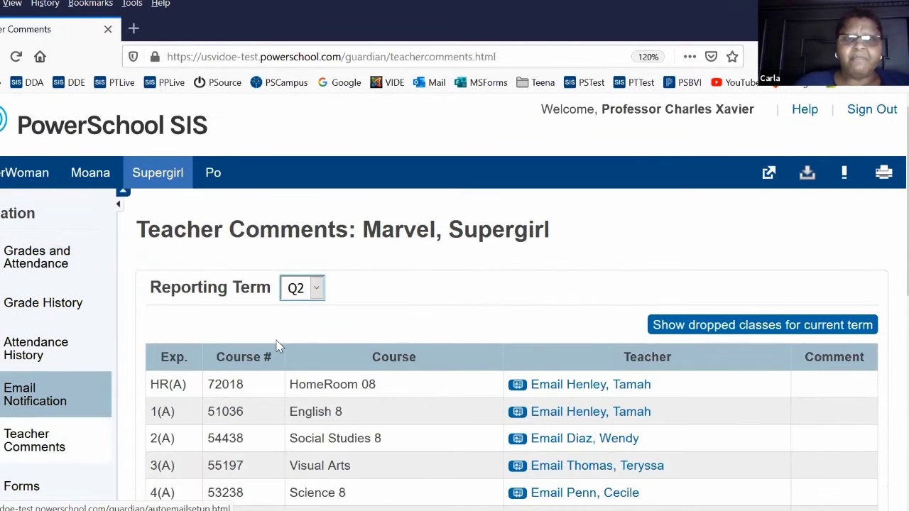
scroll(574, 332, "down", 3)
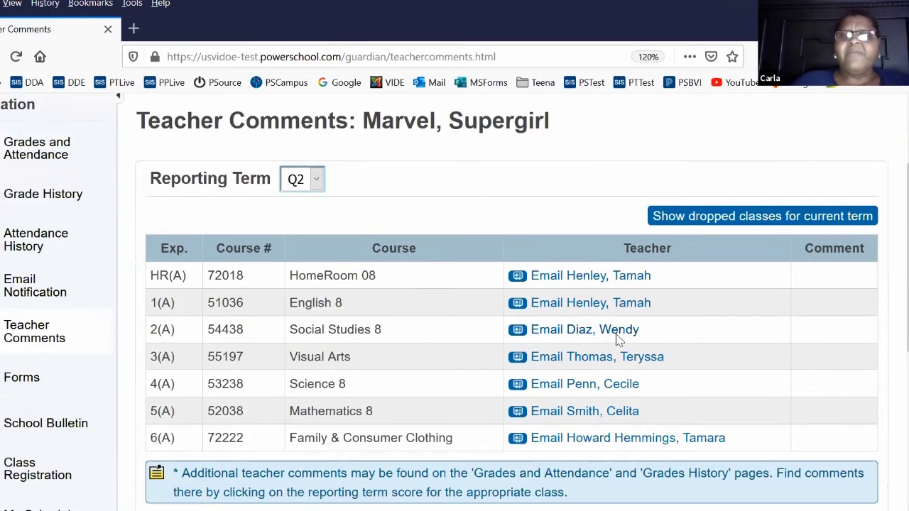
scroll(618, 339, "down", 2)
scroll(617, 340, "up", 3)
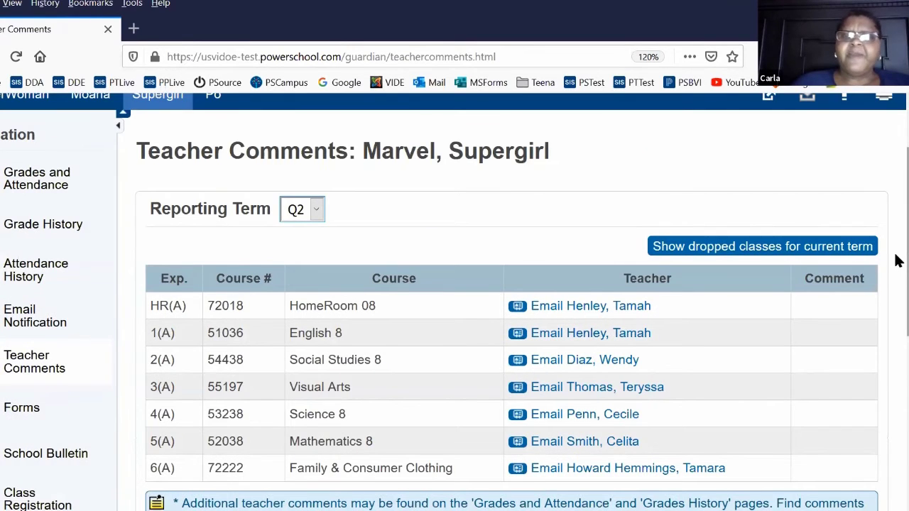
scroll(896, 270, "down", 2)
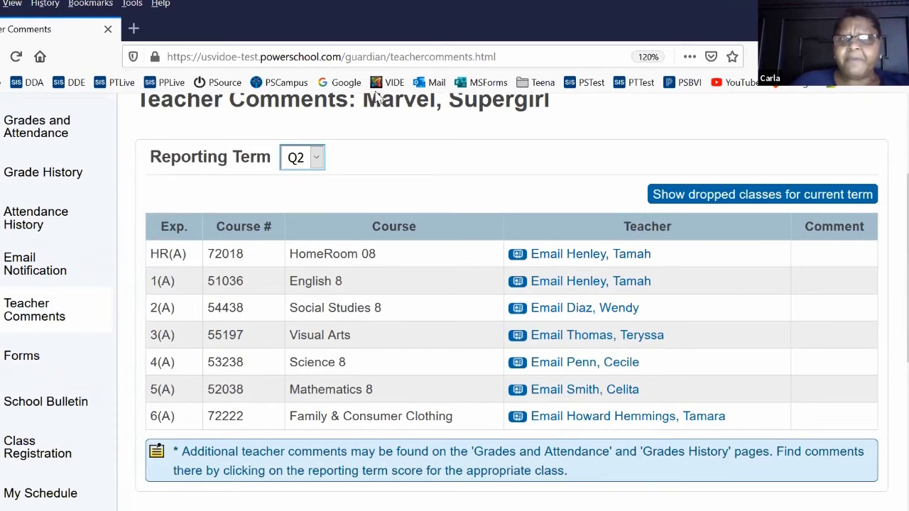
Switch the Reporting Term to Q1 and review its comments
left_click(318, 166)
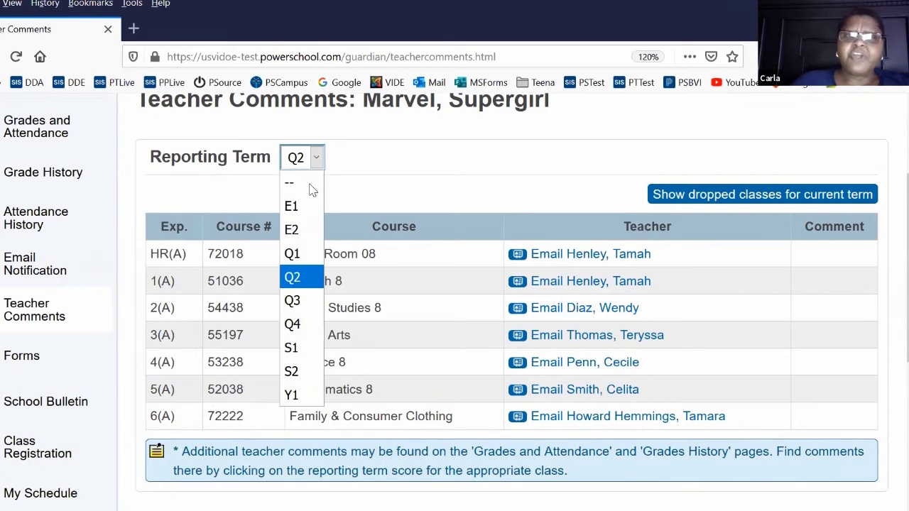
left_click(295, 256)
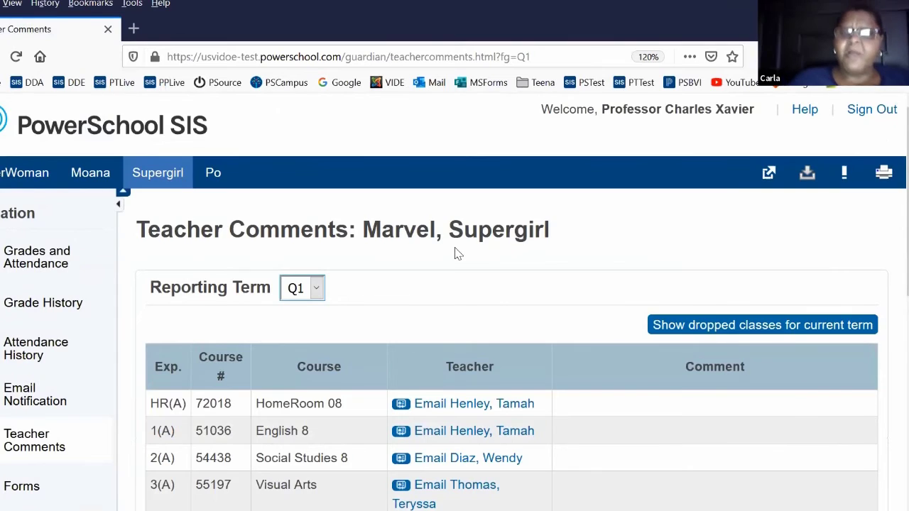
scroll(440, 270, "down", 3)
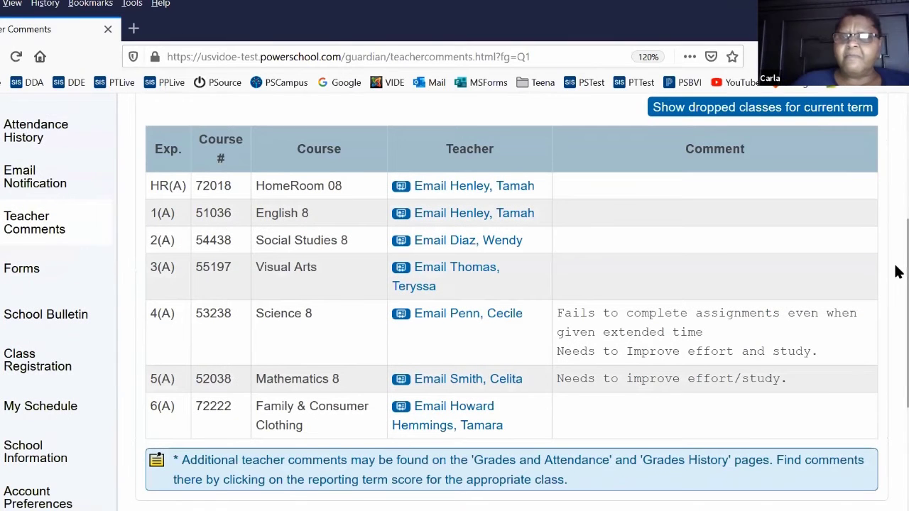
scroll(897, 270, "down", 1)
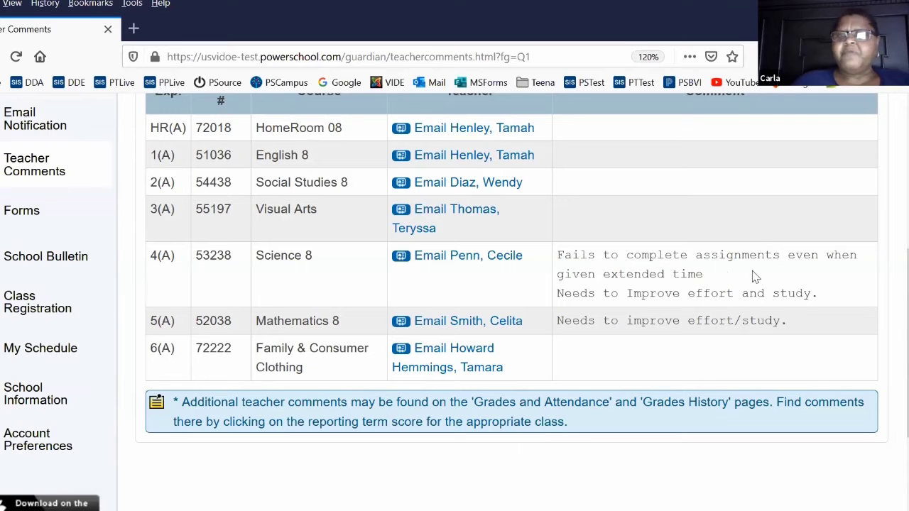
scroll(897, 355, "down", 1)
scroll(896, 320, "up", 2)
scroll(896, 270, "up", 2)
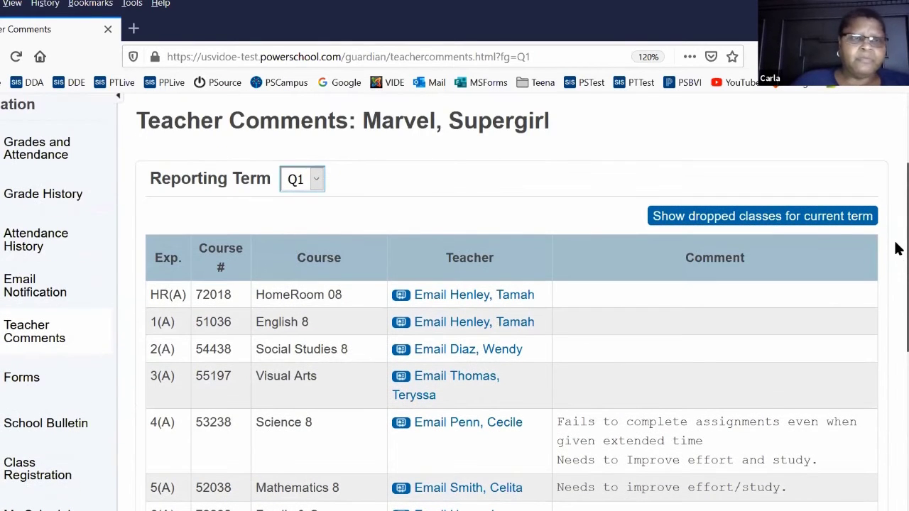
Confirm Q1 stays selected and scroll through the Science 8 and Mathematics 8 comments
left_click(319, 183)
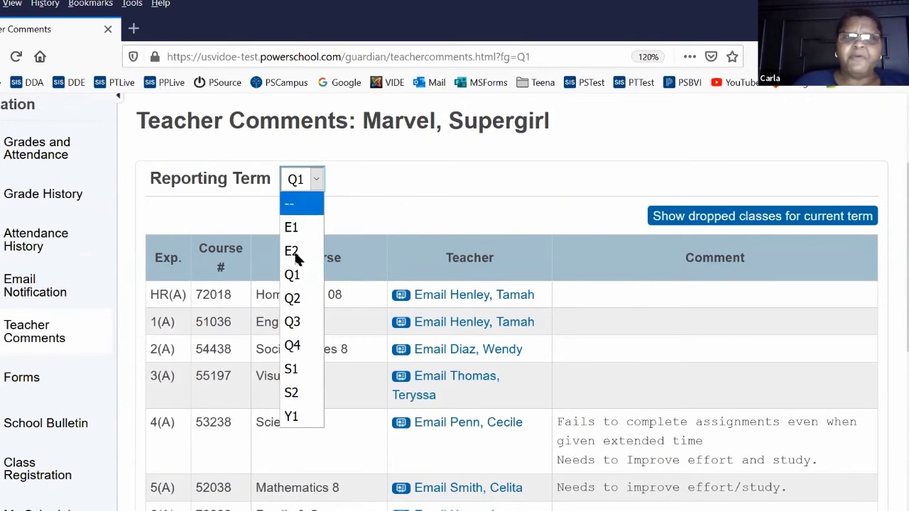
left_click(387, 199)
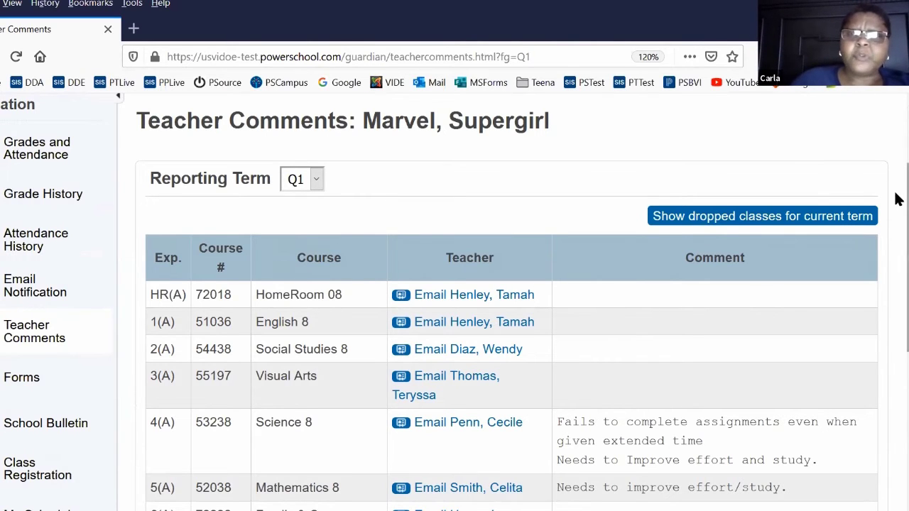
scroll(894, 171, "up", 3)
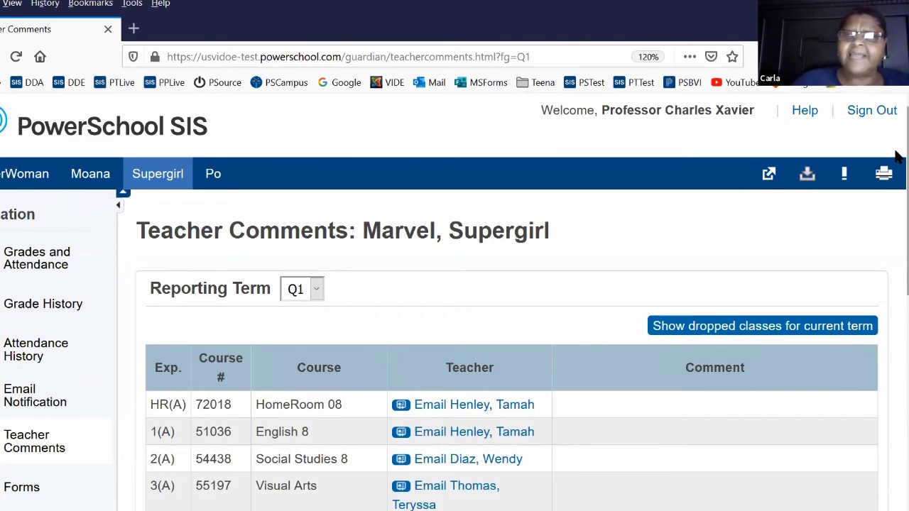
scroll(896, 183, "down", 2)
scroll(897, 186, "up", 1)
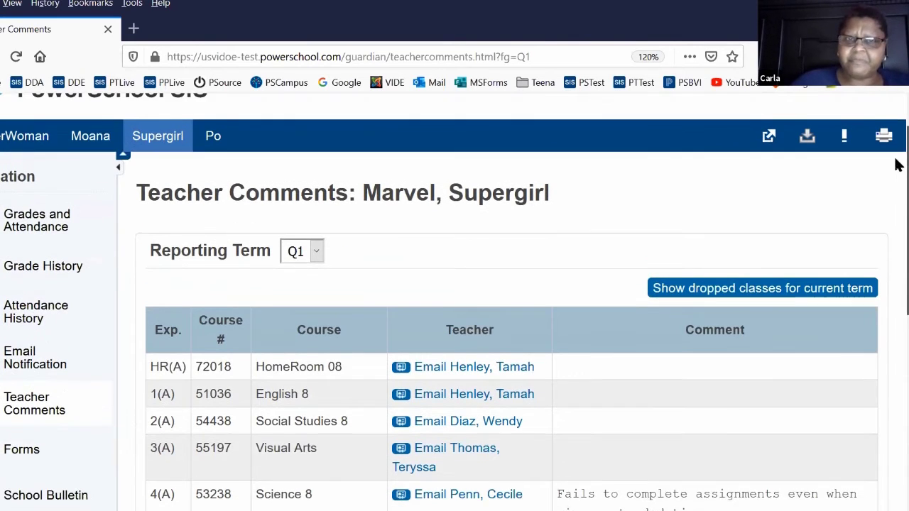
scroll(217, 253, "down", 3)
scroll(216, 254, "down", 3)
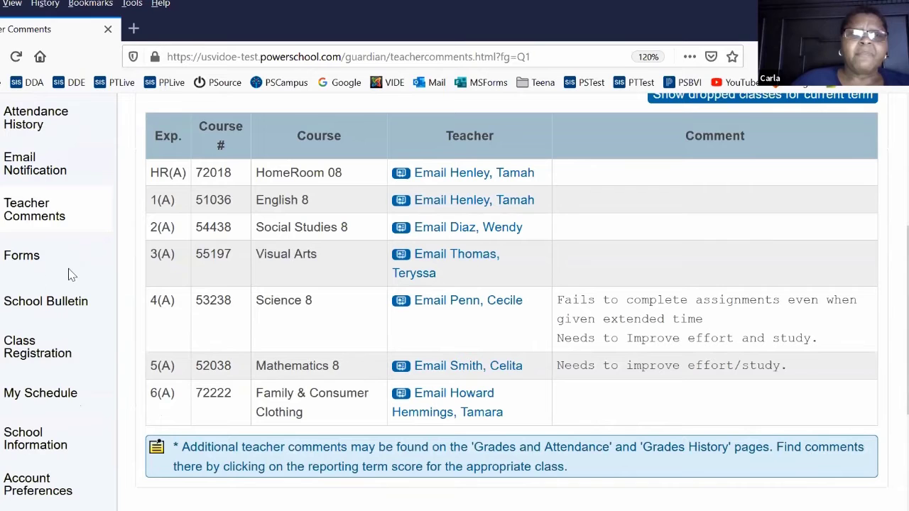
scroll(536, 259, "up", 2)
scroll(535, 259, "up", 1)
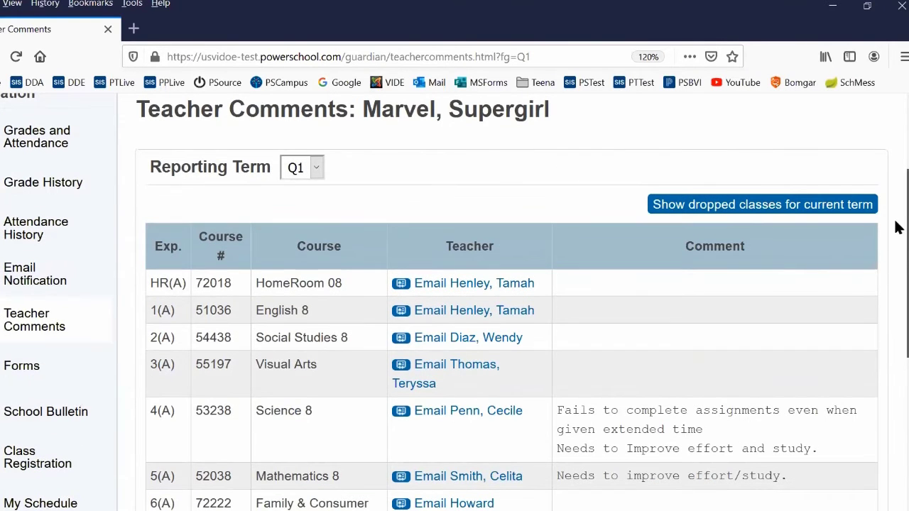
scroll(895, 227, "up", 2)
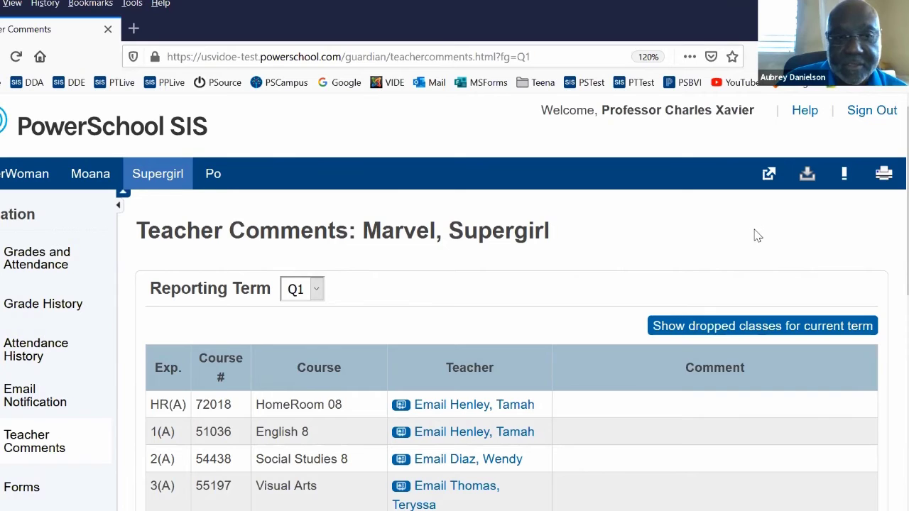
scroll(755, 234, "down", 3)
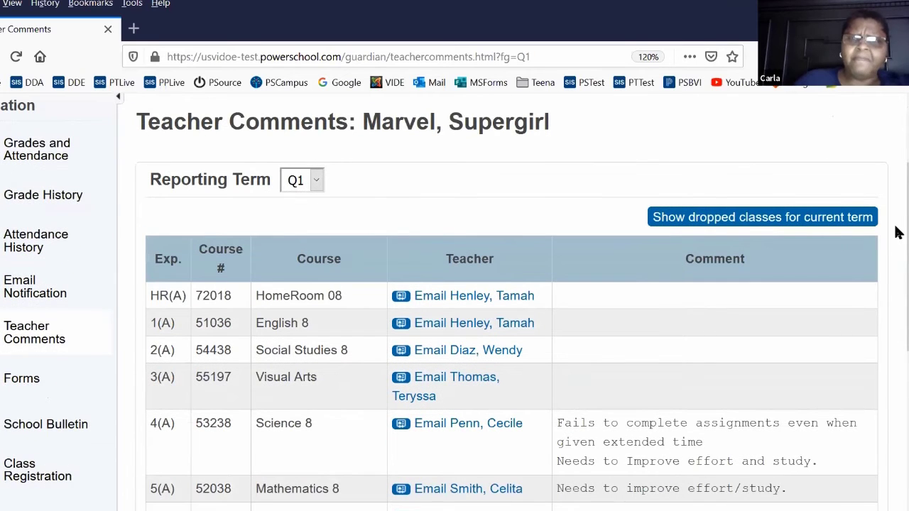
scroll(896, 241, "down", 2)
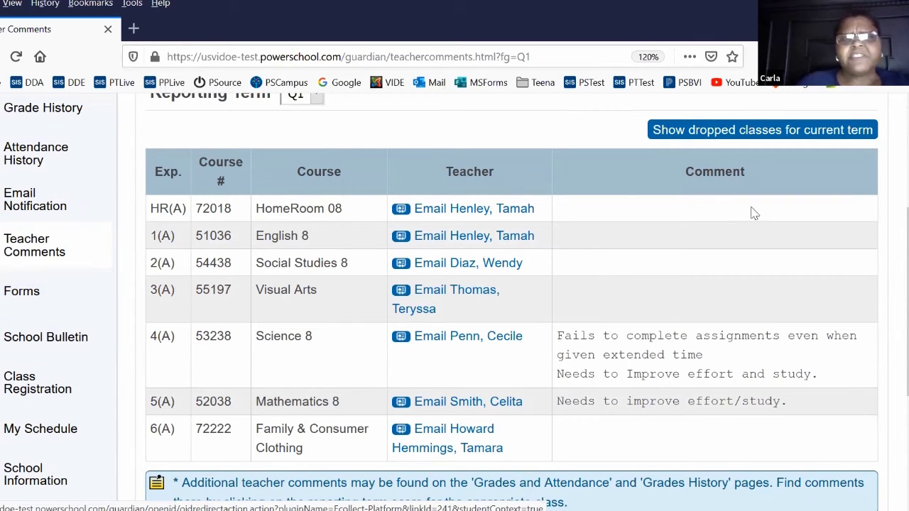
Open Forms to see the empty '[Virgin Islands Returning] A Student Information Update' form and status legend
left_click(7, 296)
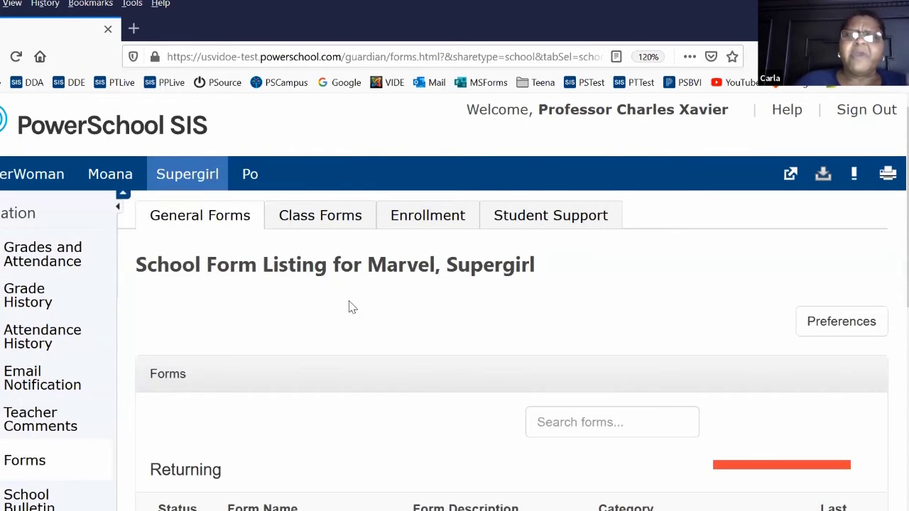
scroll(349, 307, "down", 1)
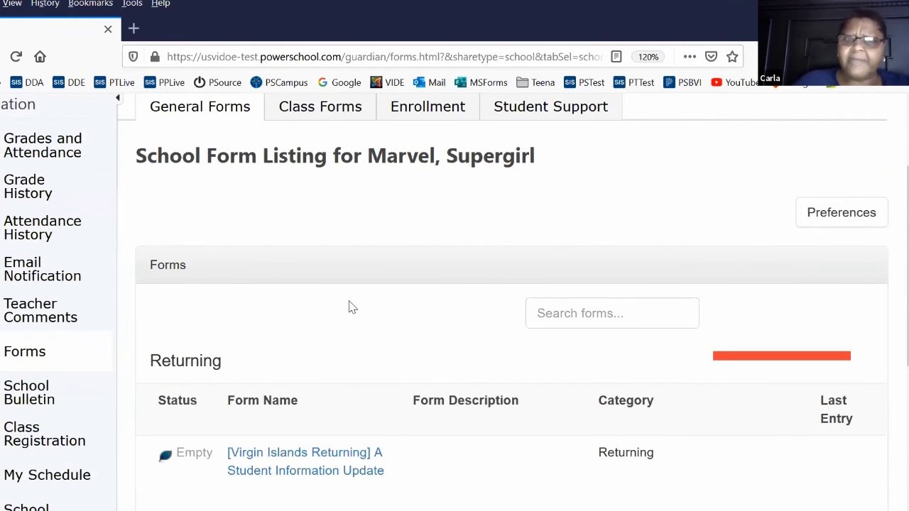
scroll(329, 308, "down", 2)
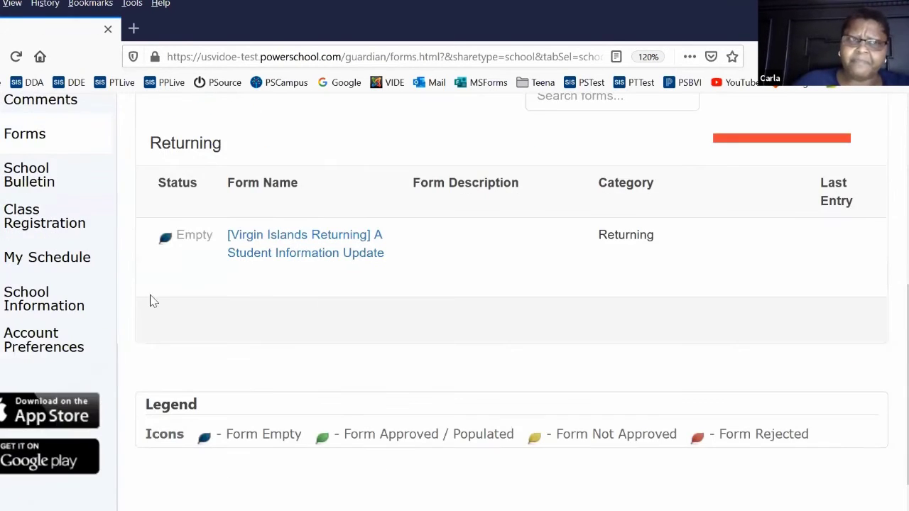
left_click(26, 186)
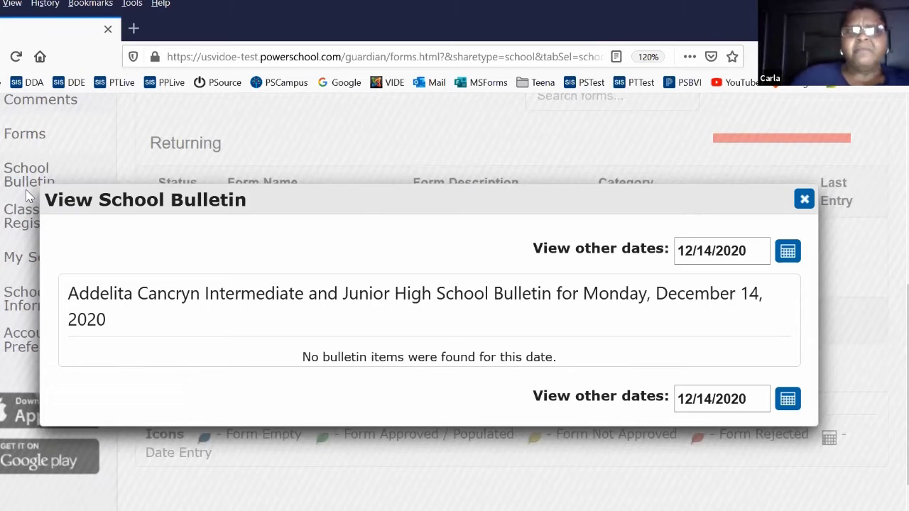
left_click_drag(443, 201, 461, 188)
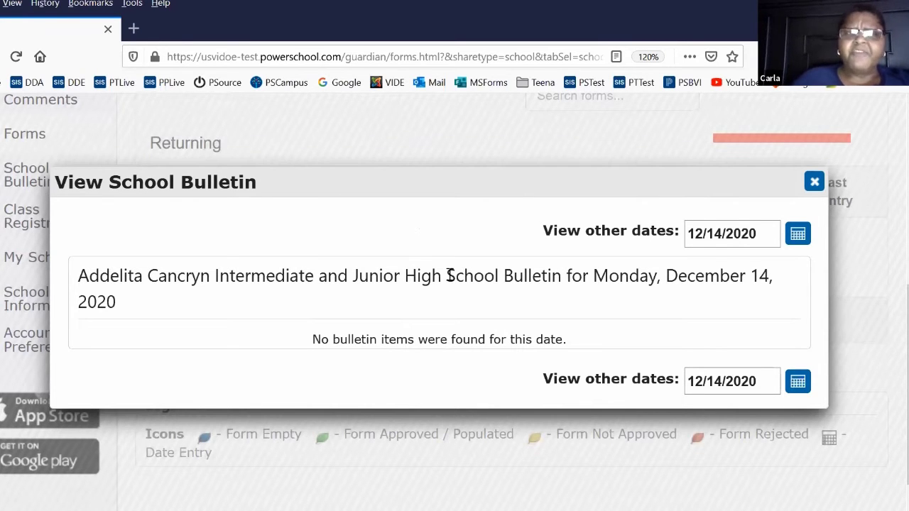
left_click(814, 184)
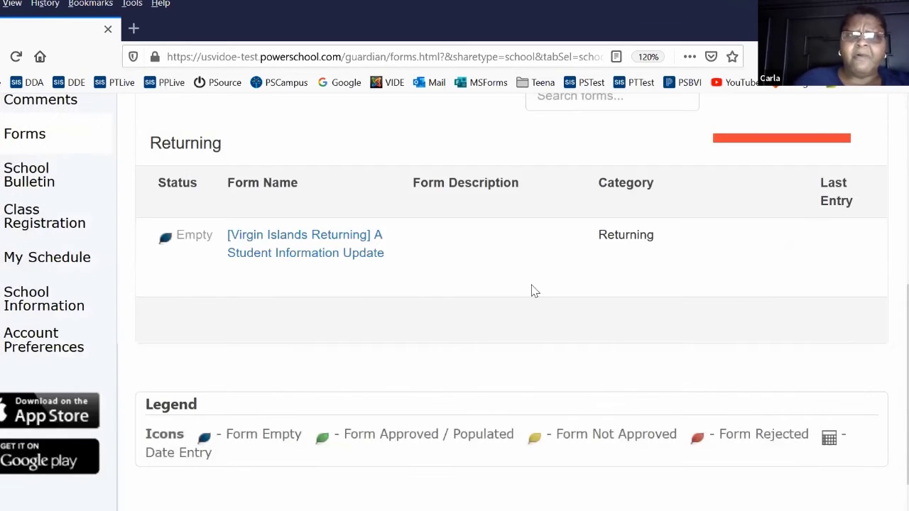
Open Class Registration and review the eight 2020-2021 required course requests totalling 0.00 credits
left_click(44, 232)
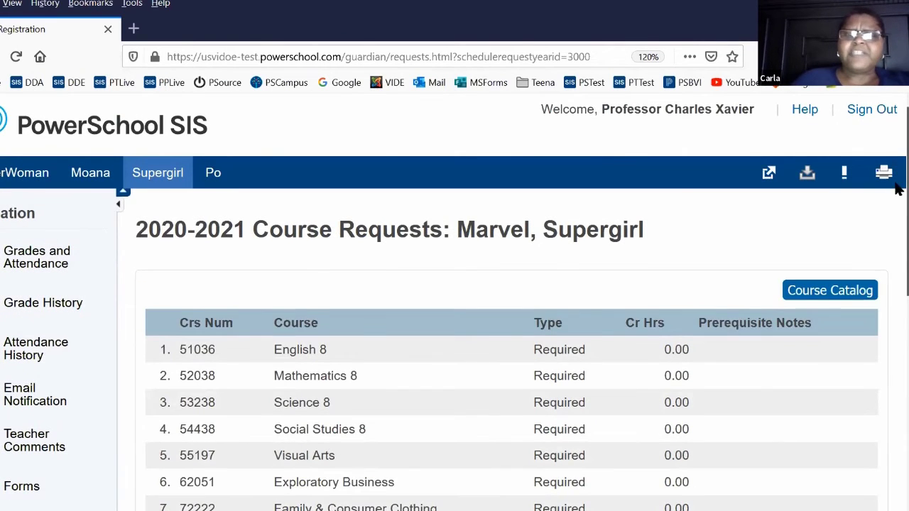
scroll(896, 213, "down", 3)
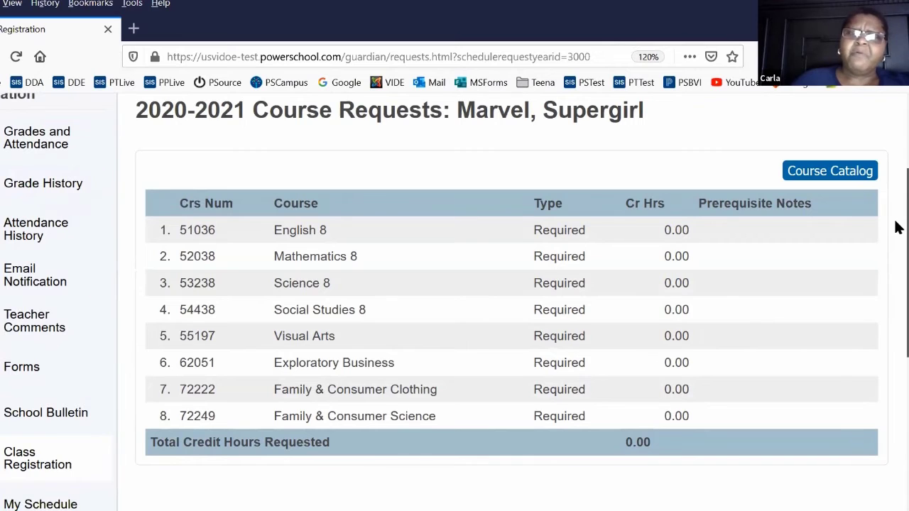
scroll(895, 228, "down", 1)
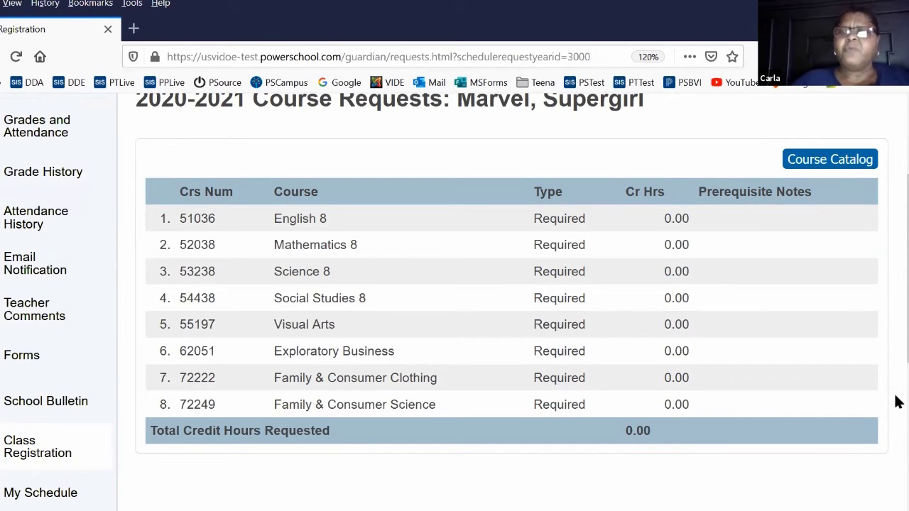
scroll(897, 318, "up", 3)
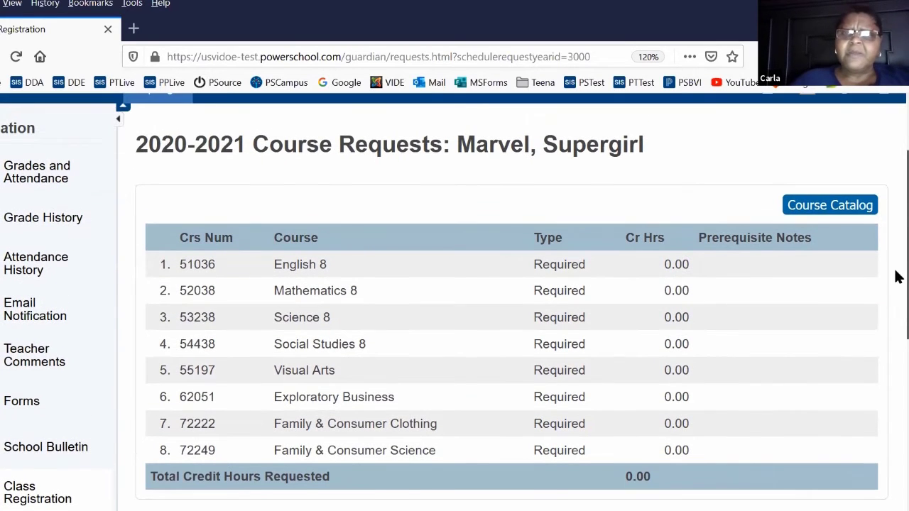
scroll(897, 301, "down", 1)
scroll(896, 306, "down", 1)
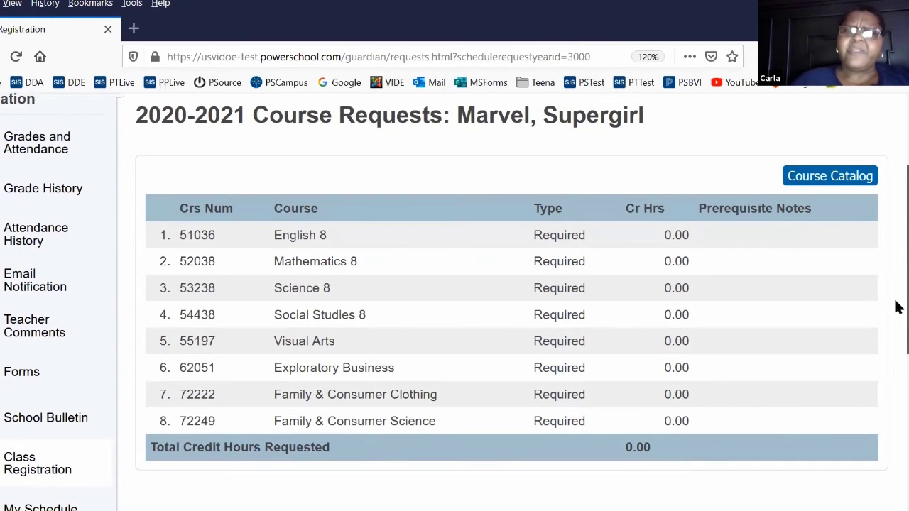
scroll(897, 305, "up", 1)
scroll(896, 305, "down", 1)
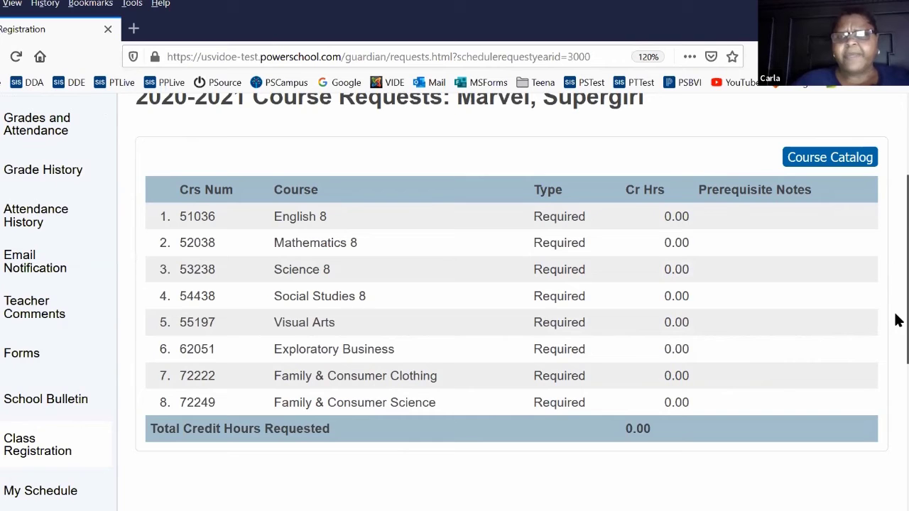
scroll(897, 309, "up", 1)
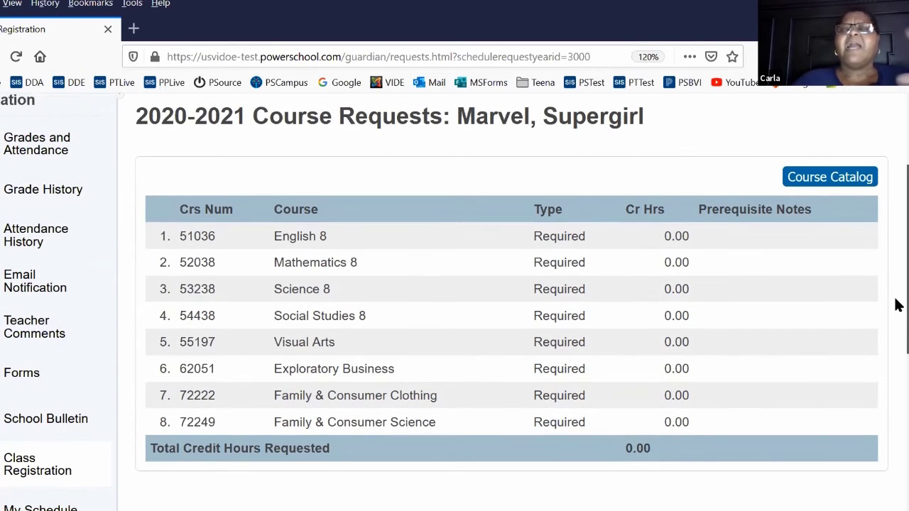
scroll(897, 305, "down", 2)
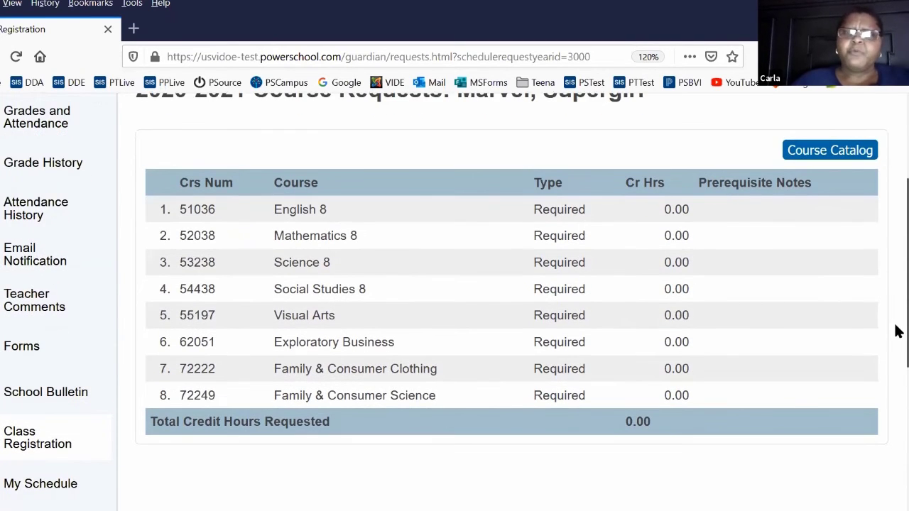
scroll(896, 339, "down", 1)
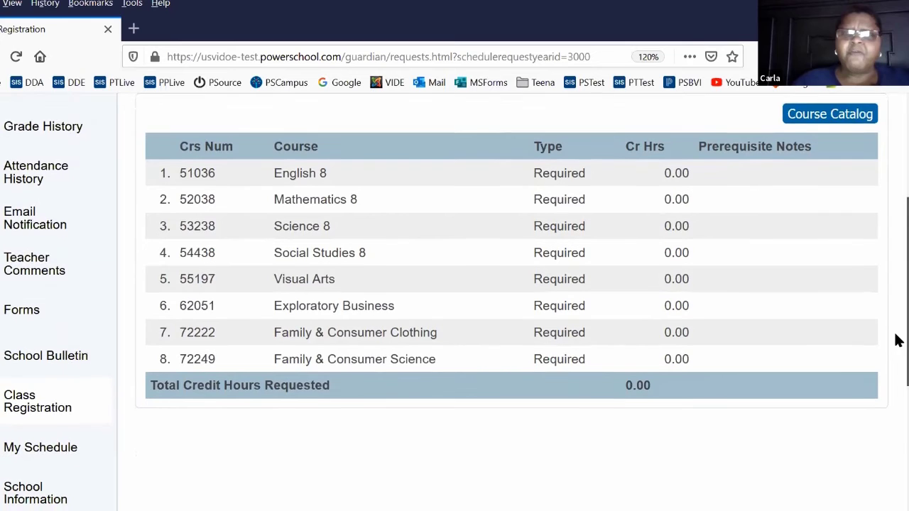
scroll(896, 355, "down", 2)
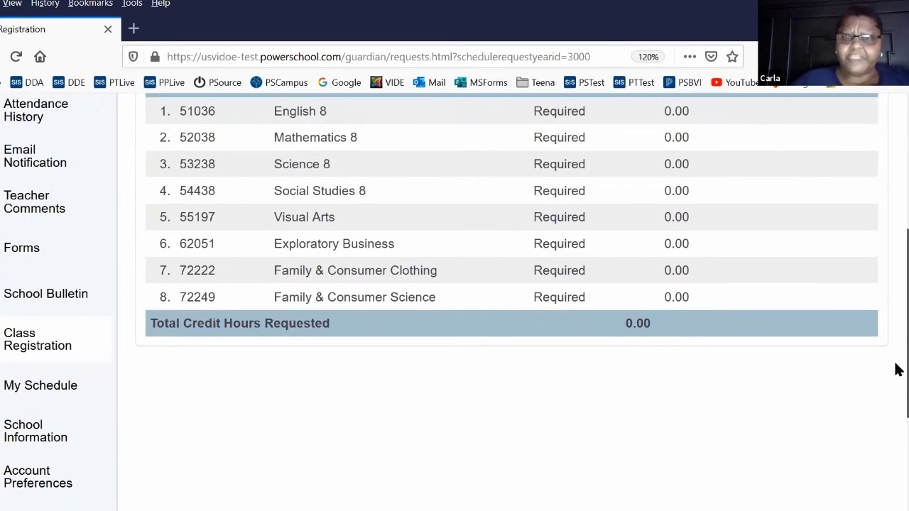
Open My Schedule and scroll the 12/14–12/18/2020 Week View timetable, returning to the top
left_click(39, 396)
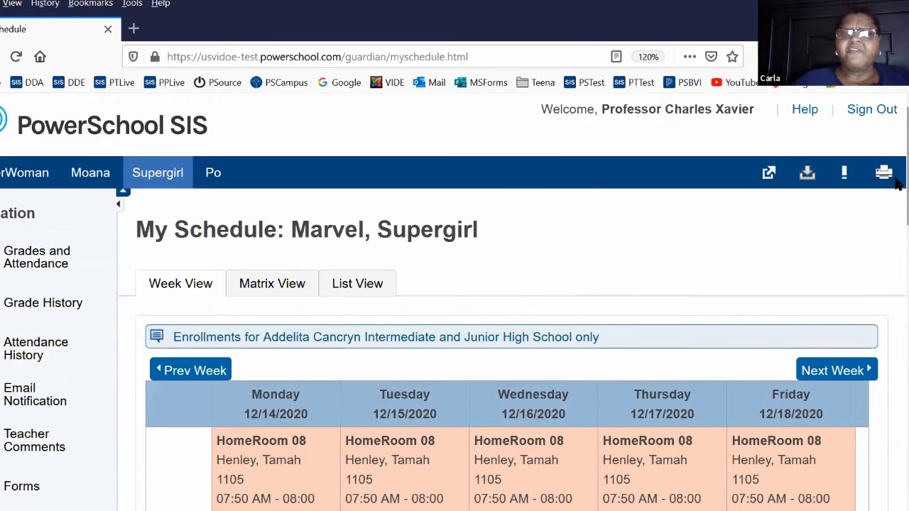
scroll(896, 217, "down", 5)
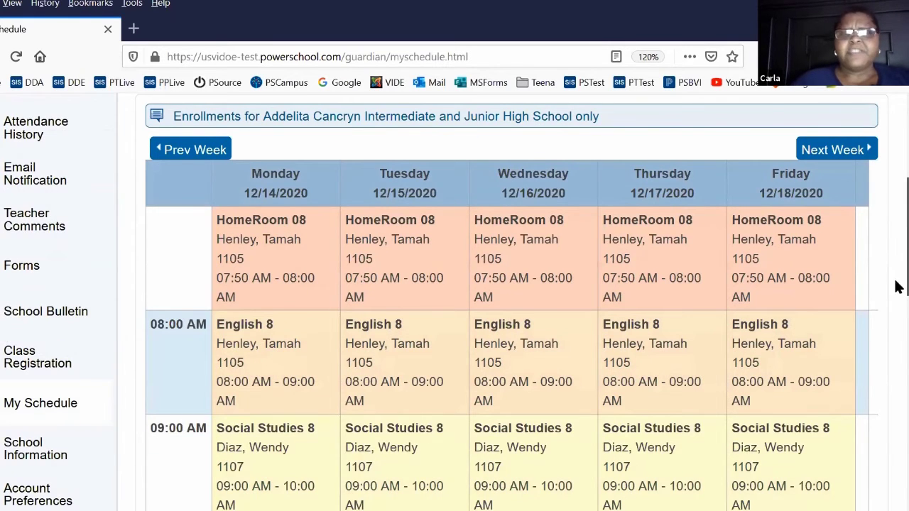
scroll(896, 302, "down", 5)
scroll(896, 305, "down", 4)
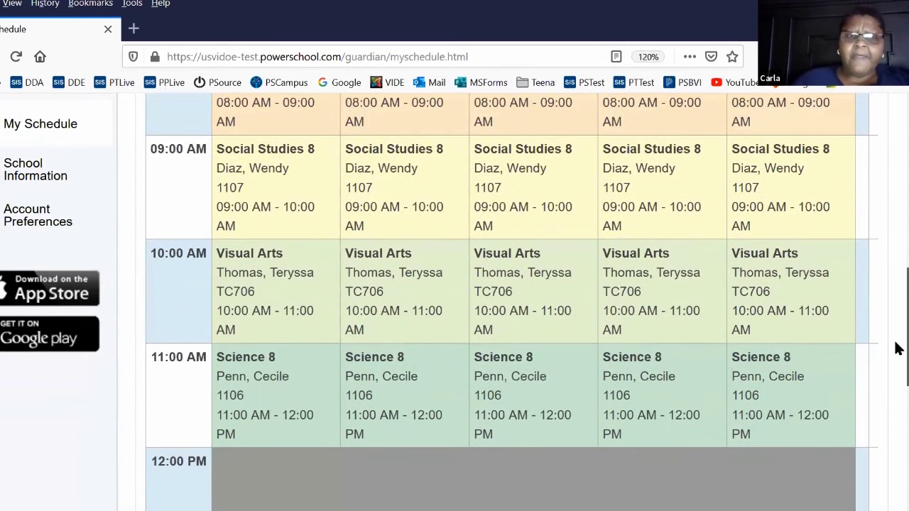
scroll(896, 412, "down", 6)
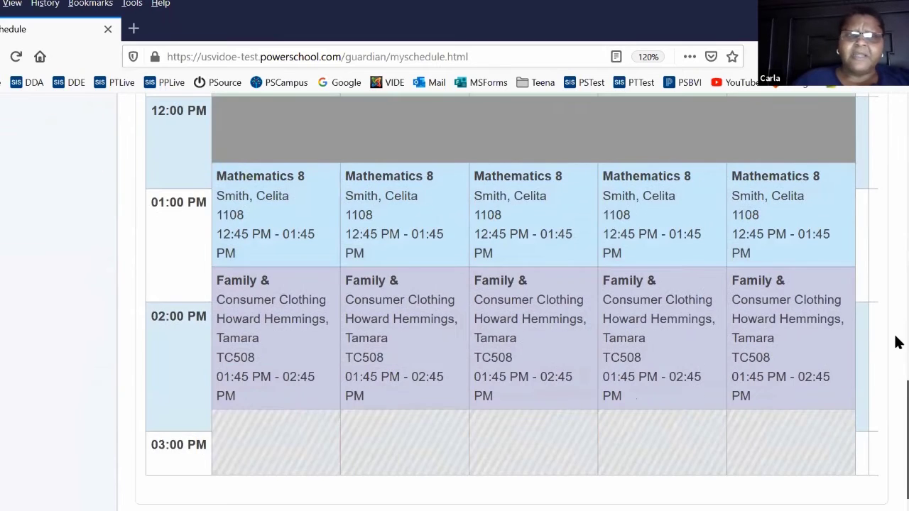
scroll(894, 340, "up", 5)
scroll(895, 170, "up", 10)
scroll(895, 136, "up", 3)
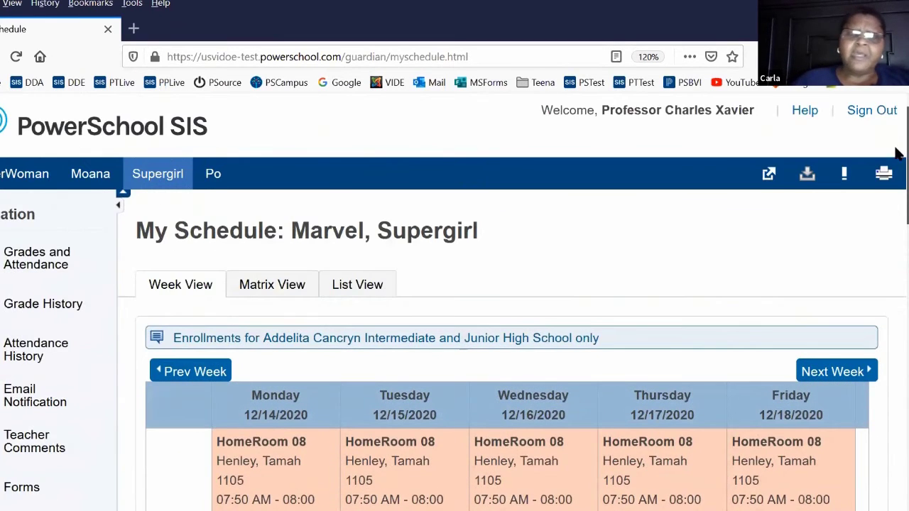
scroll(897, 177, "down", 1)
scroll(896, 213, "down", 4)
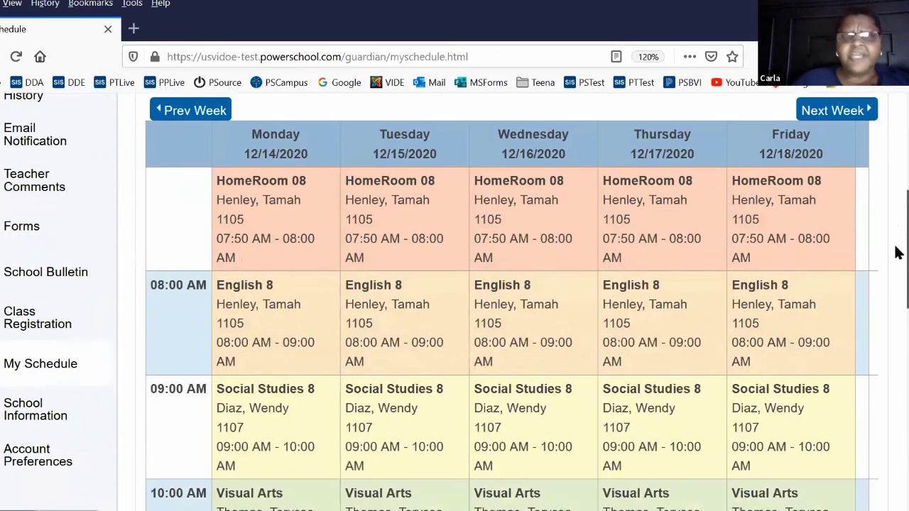
scroll(896, 284, "down", 2)
scroll(896, 305, "down", 3)
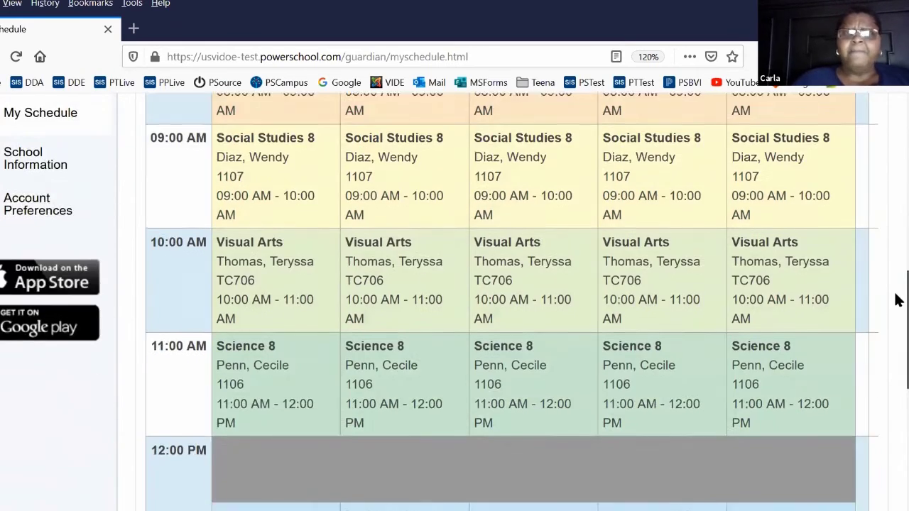
scroll(897, 171, "up", 2)
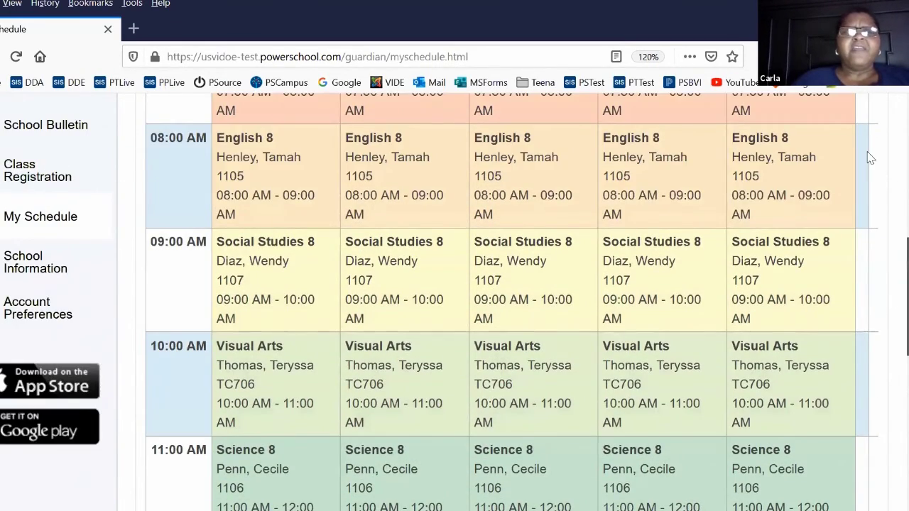
scroll(486, 241, "up", 7)
scroll(473, 271, "up", 1)
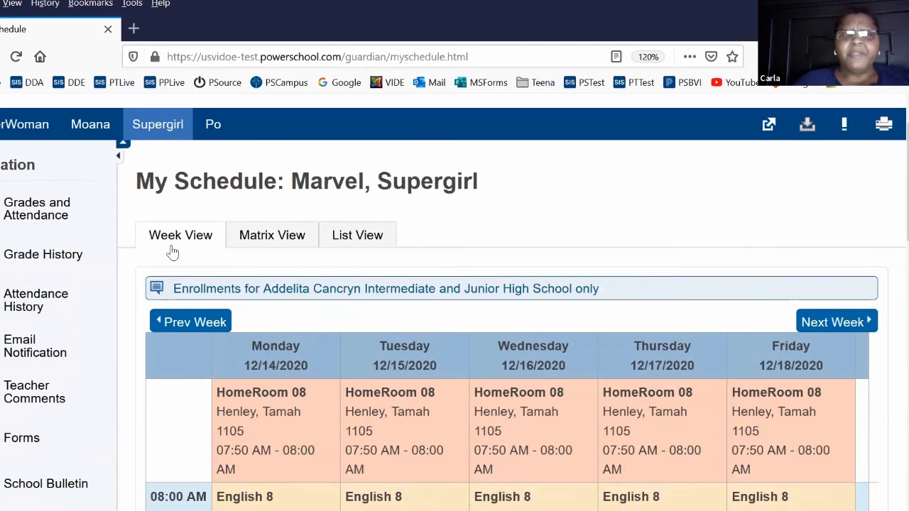
Switch My Schedule to Matrix View and scroll the 20-21 S1/S2 period grid
left_click(264, 240)
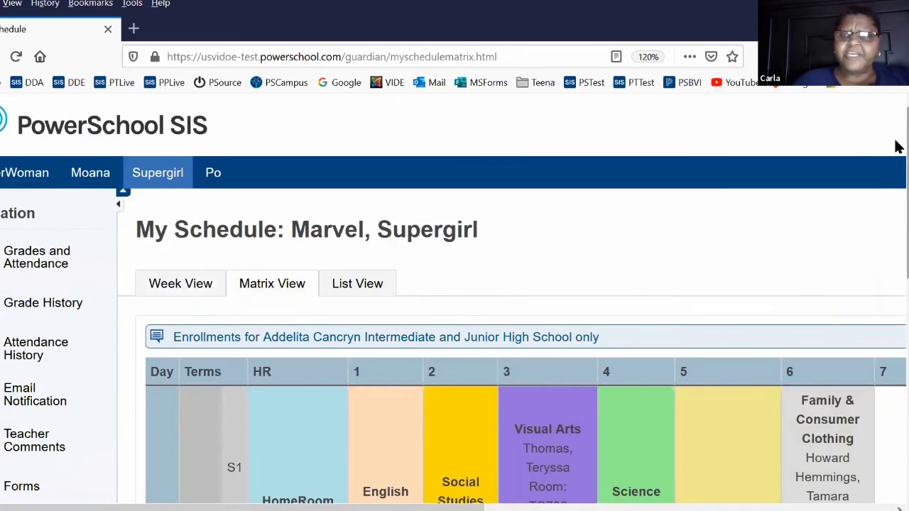
scroll(896, 270, "down", 2)
scroll(896, 272, "down", 4)
scroll(894, 251, "up", 1)
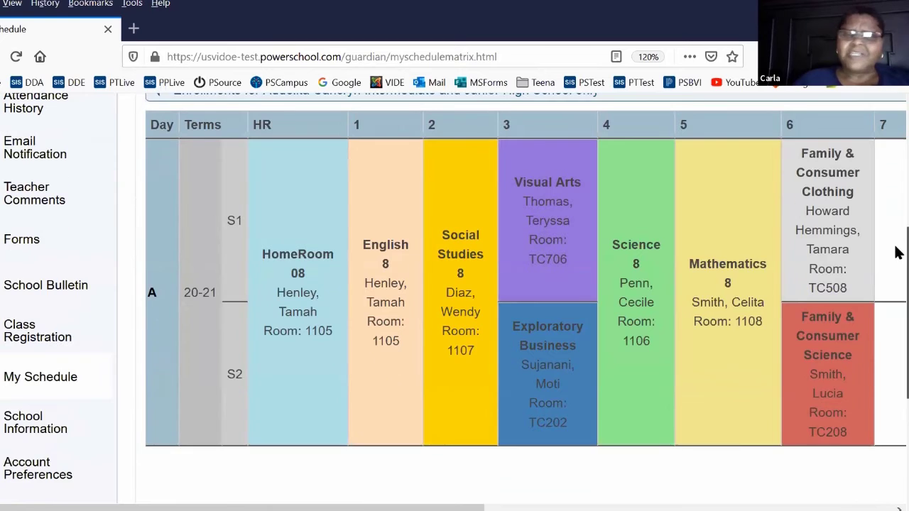
scroll(898, 250, "up", 1)
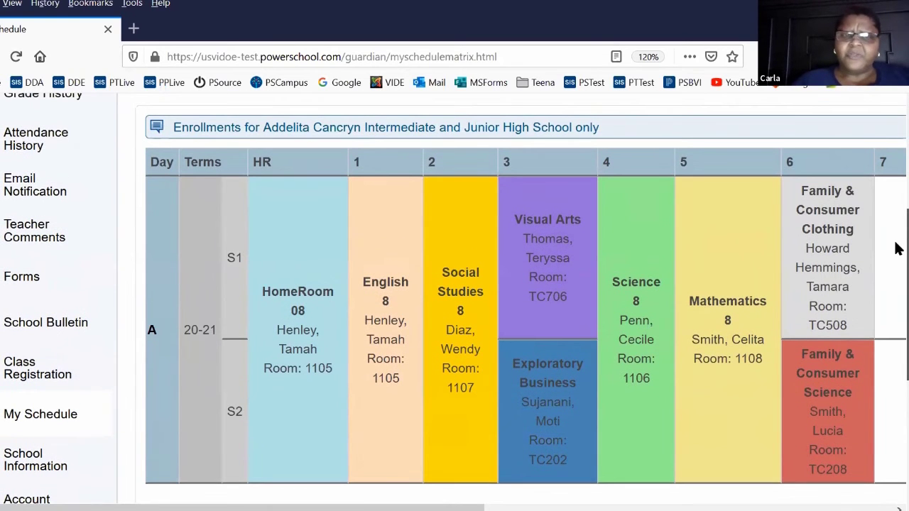
scroll(894, 219, "up", 3)
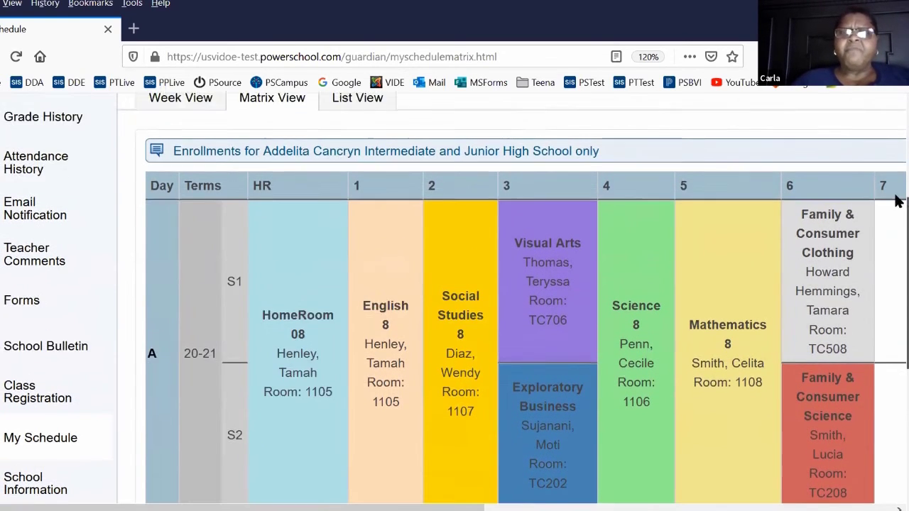
scroll(383, 202, "up", 1)
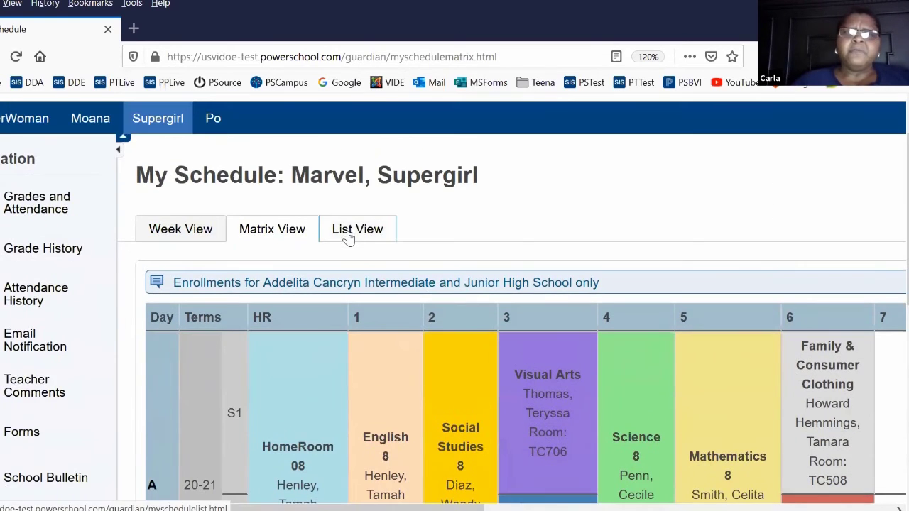
Switch to List View and review the seven enrollments with teacher, room, and enroll/leave dates
left_click(347, 230)
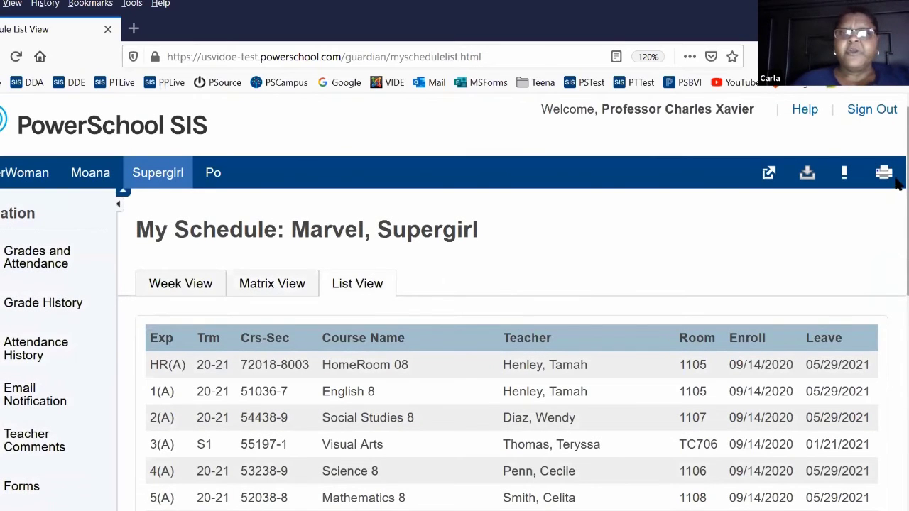
scroll(896, 231, "down", 3)
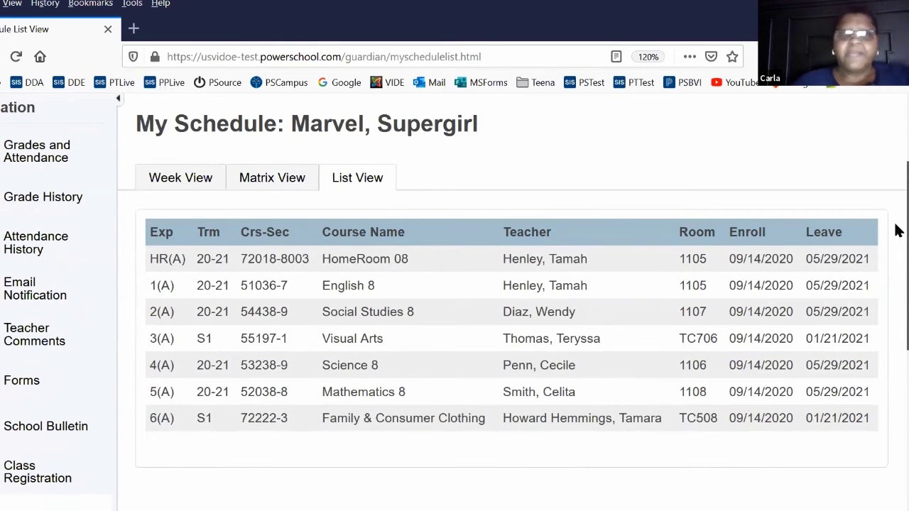
scroll(894, 220, "up", 1)
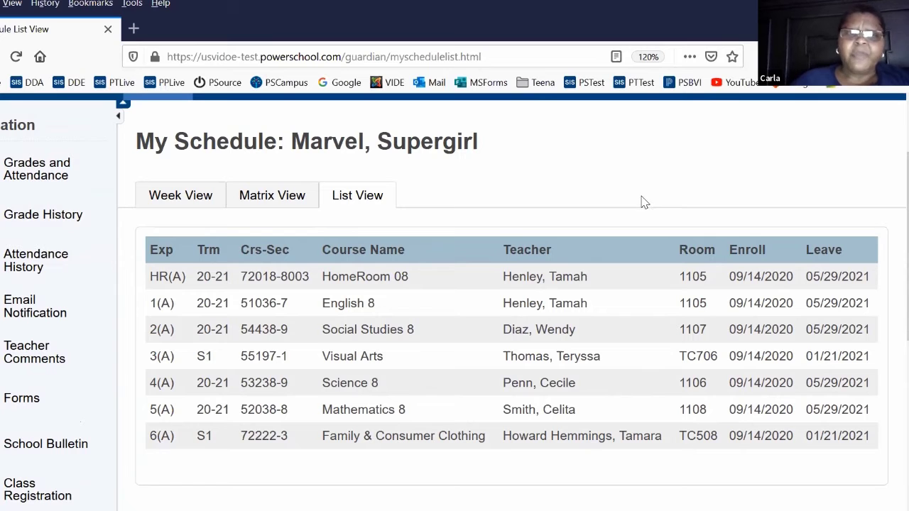
scroll(640, 202, "up", 2)
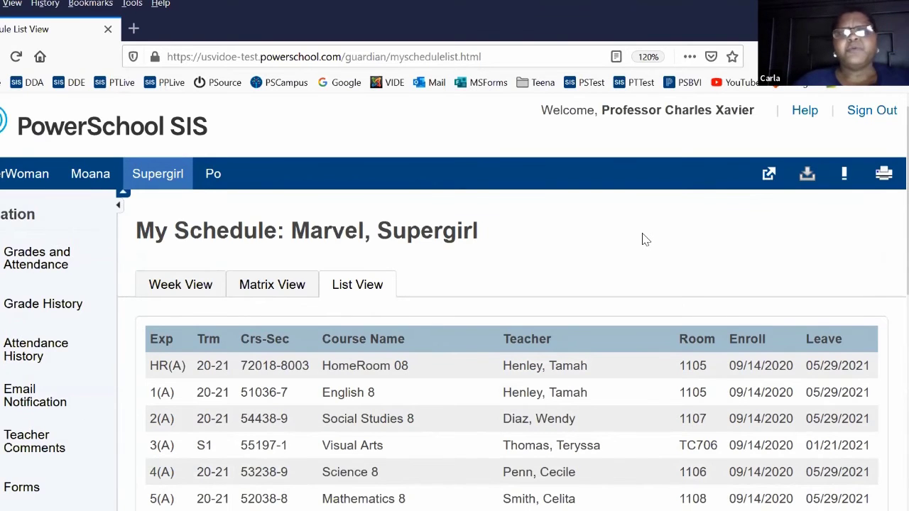
scroll(643, 238, "down", 2)
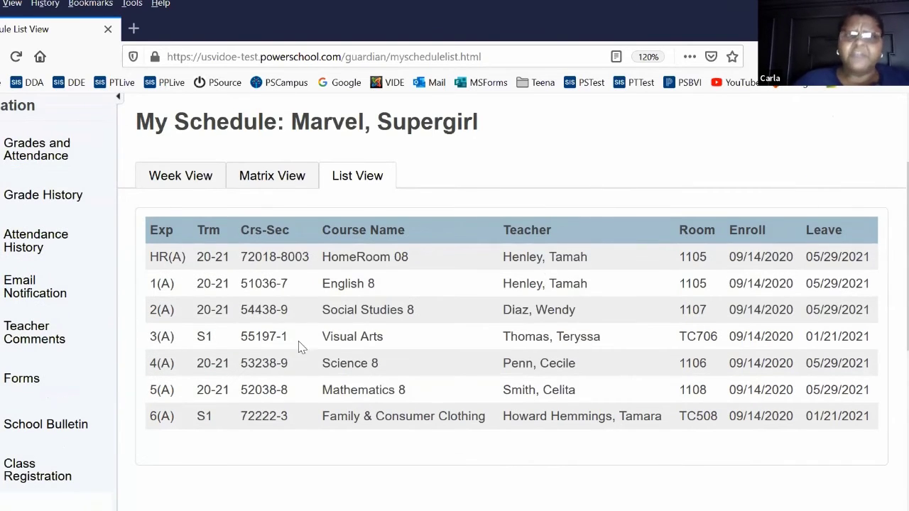
mouse_move(896, 218)
left_mouse_down()
mouse_move(898, 235)
mouse_move(898, 217)
left_mouse_up()
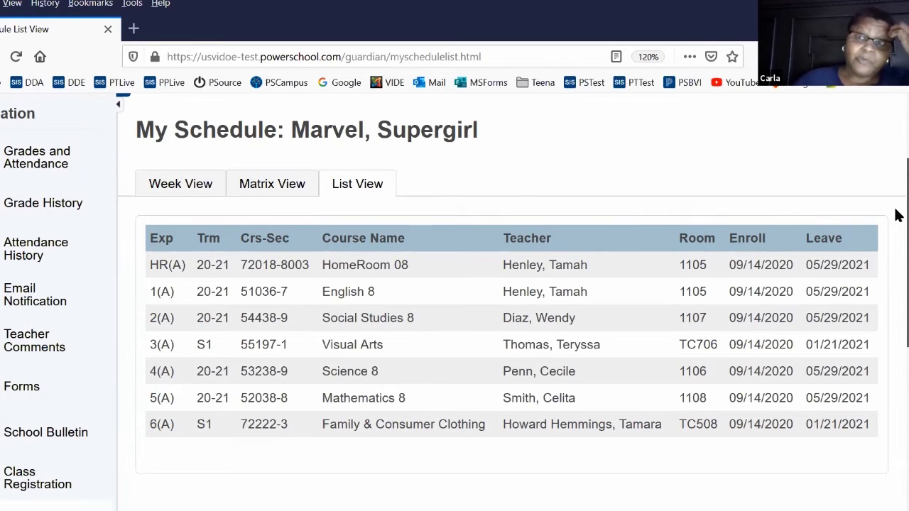
left_click_drag(896, 216, 899, 233)
scroll(248, 357, "down", 4)
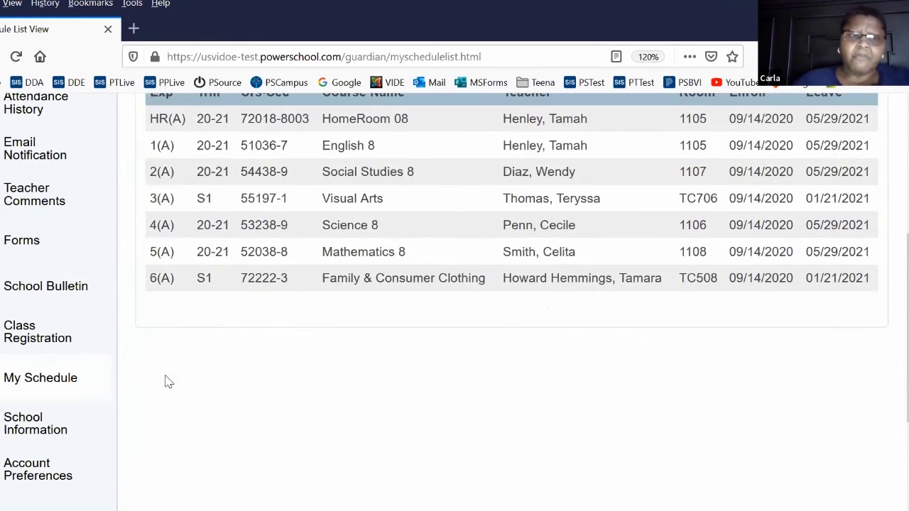
scroll(165, 382, "down", 3)
Open School Information for Addelita Cancryn Intermediate and Junior High School and return to the top
left_click(36, 332)
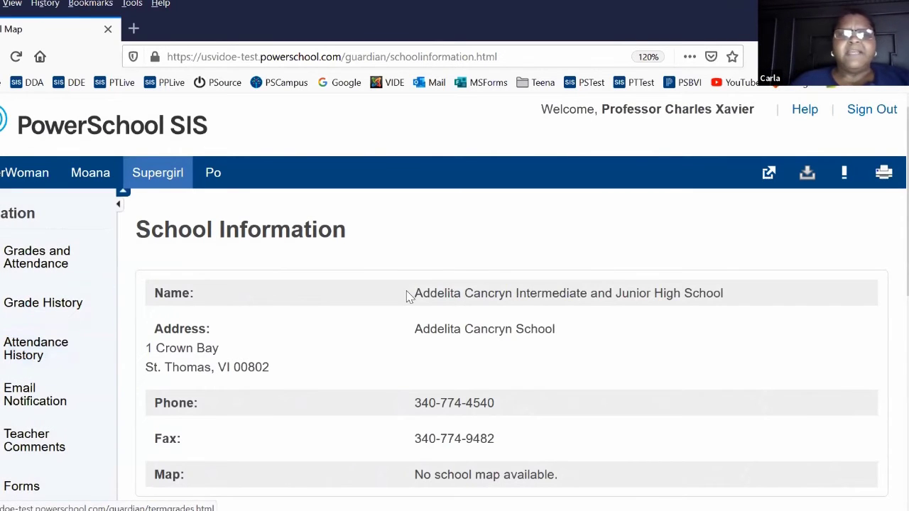
left_click_drag(899, 172, 898, 243)
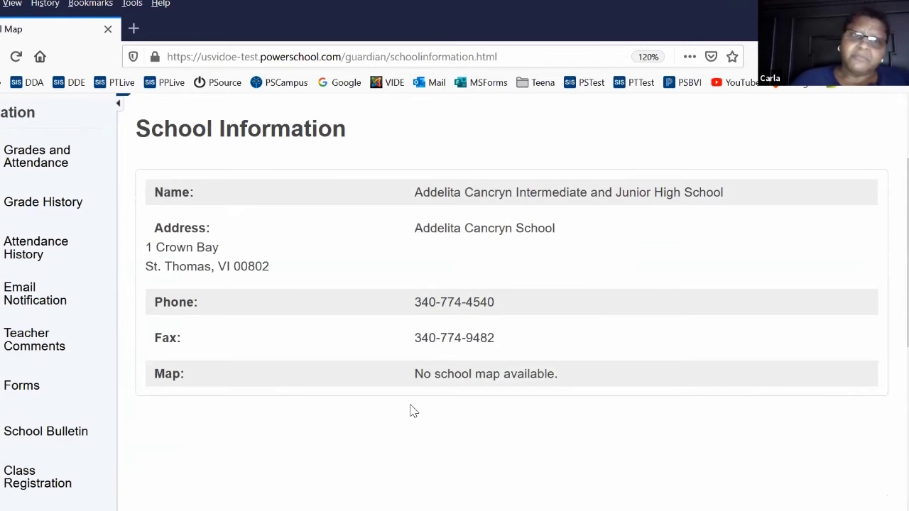
scroll(406, 426, "down", 1)
scroll(351, 372, "up", 1)
scroll(106, 206, "up", 4)
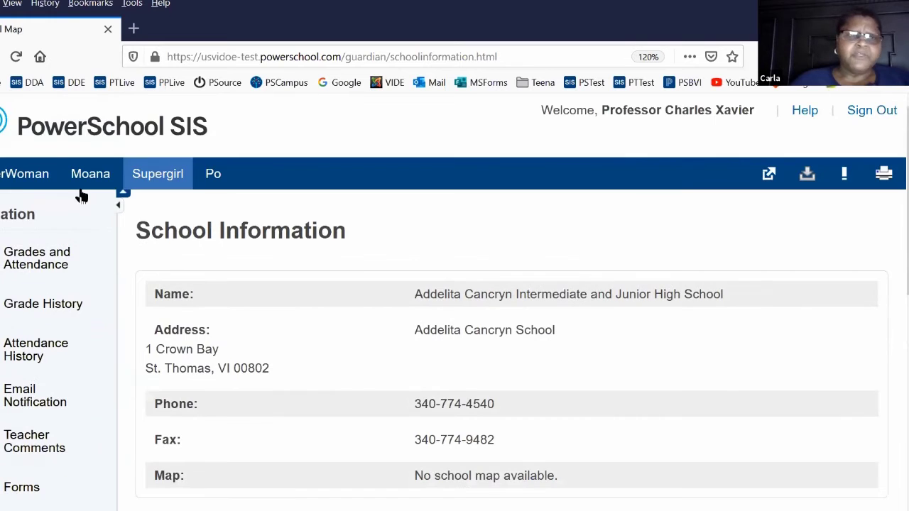
Select the first student and view Charlotte Amalie High School's address, phone and fax
left_click(22, 174)
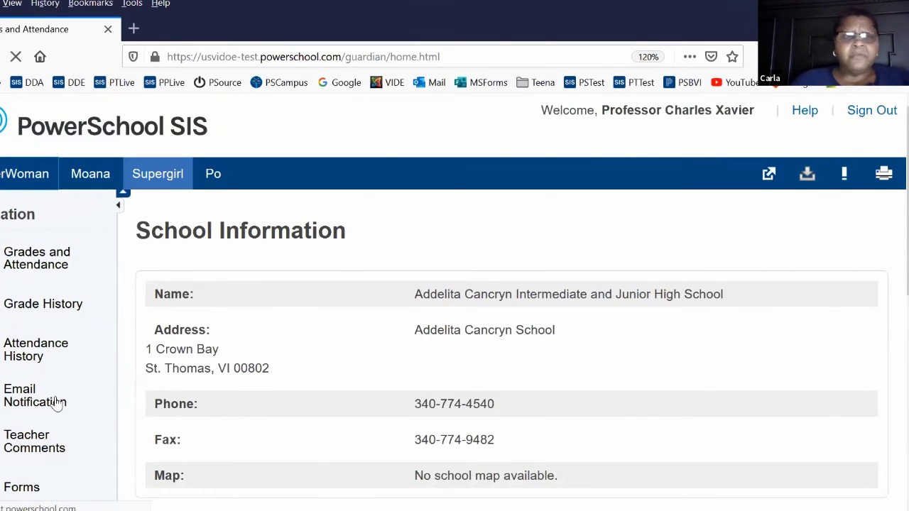
scroll(18, 312, "down", 10)
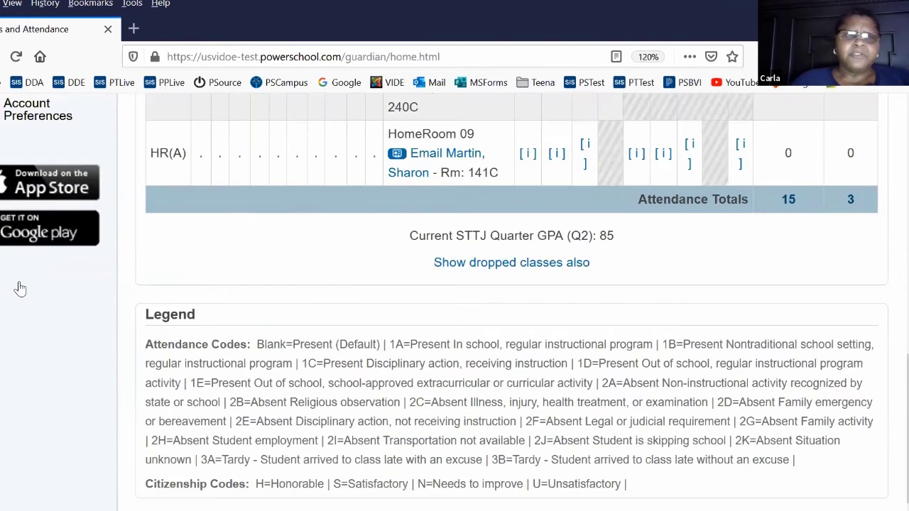
scroll(20, 289, "up", 3)
left_click(20, 289)
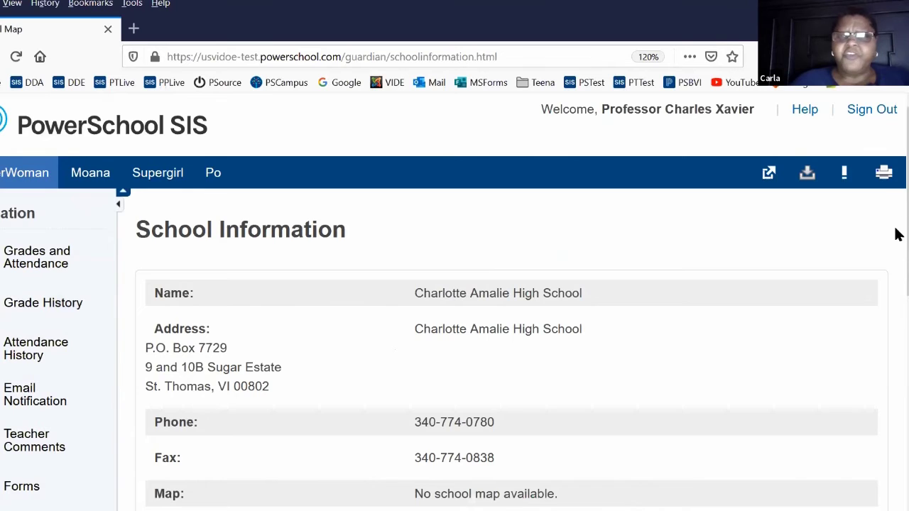
scroll(896, 250, "down", 3)
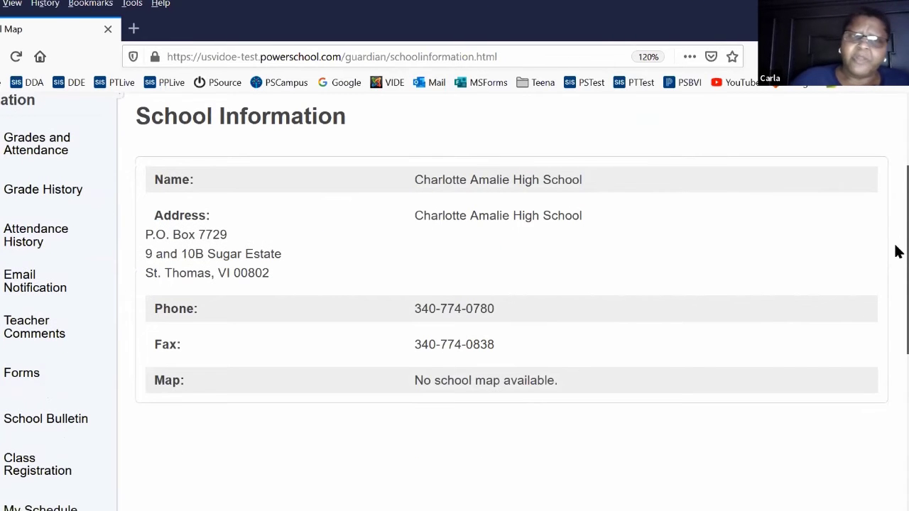
scroll(895, 259, "down", 2)
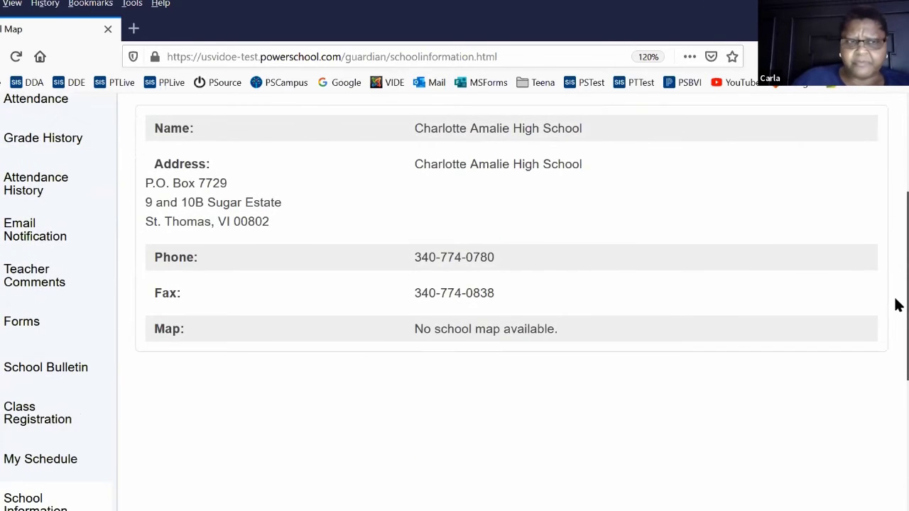
scroll(896, 327, "down", 4)
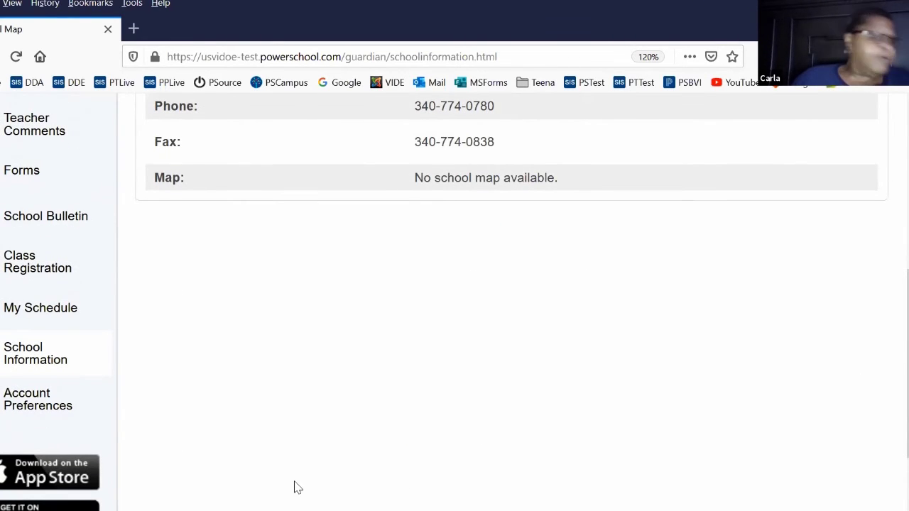
Open Account Preferences and review the Profile tab's name, email, language, username and password settings
left_click(27, 407)
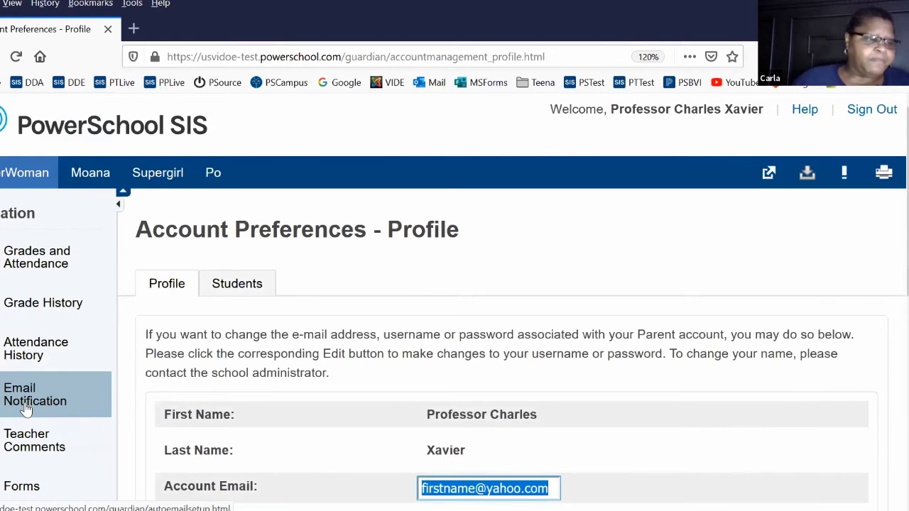
scroll(499, 367, "down", 3)
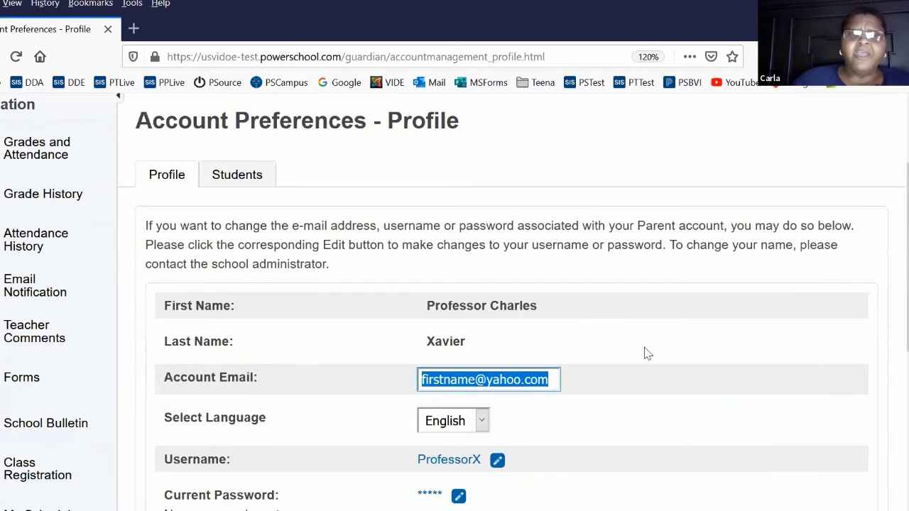
scroll(660, 348, "down", 5)
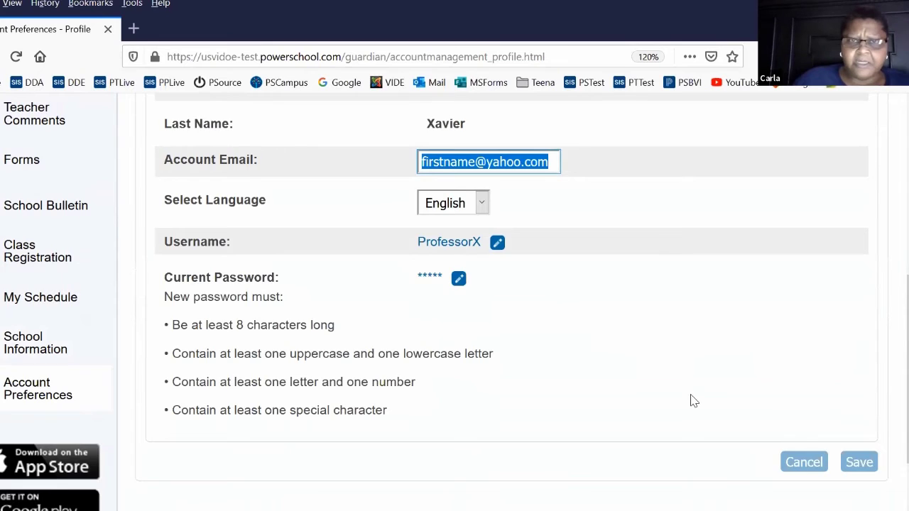
scroll(692, 401, "up", 2)
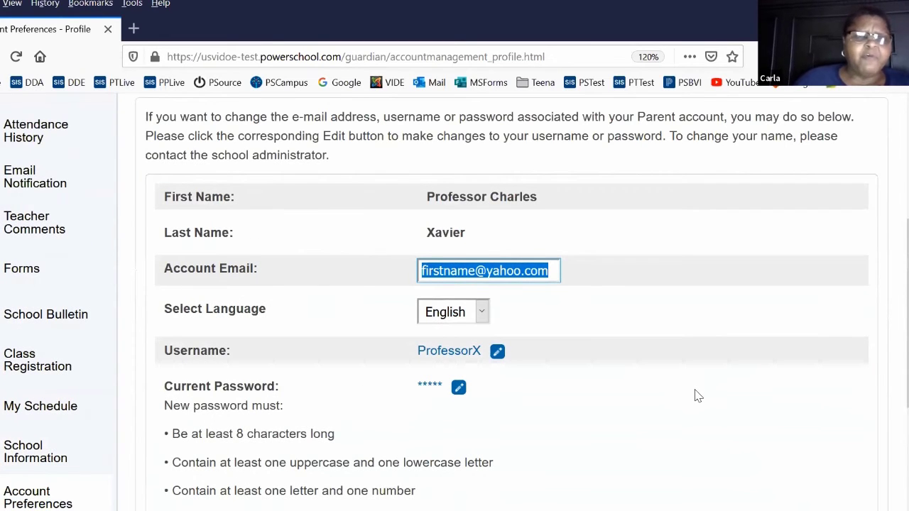
scroll(898, 344, "up", 1)
scroll(897, 326, "up", 2)
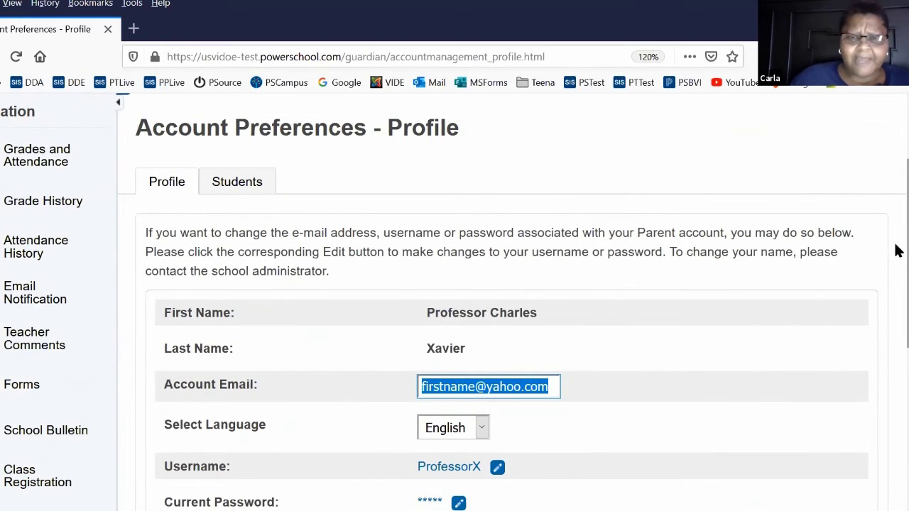
scroll(896, 256, "up", 1)
scroll(896, 278, "down", 2)
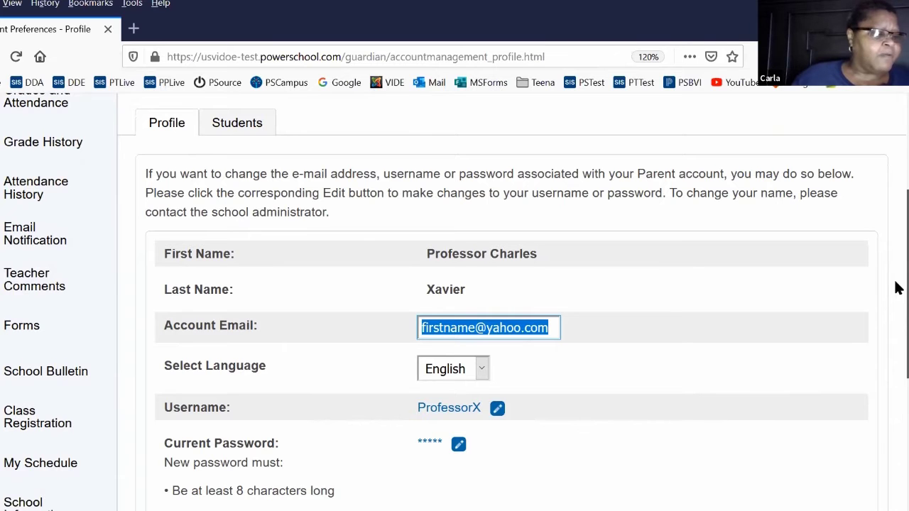
scroll(325, 351, "up", 3)
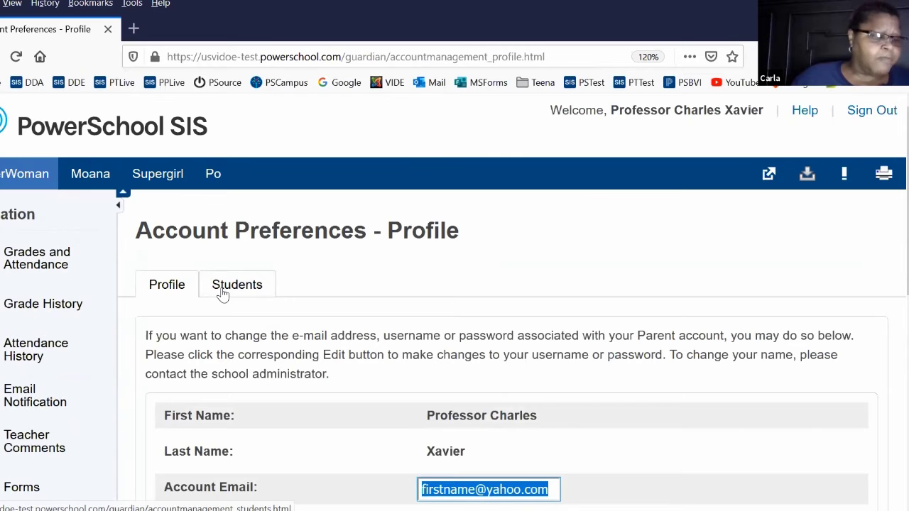
Show the Account Preferences Students tab and review the four students in My Students
left_click(238, 291)
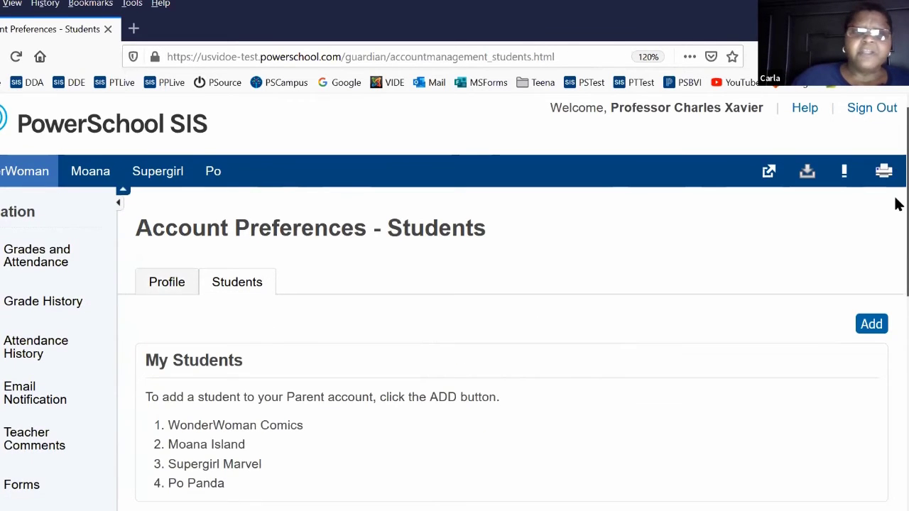
scroll(895, 204, "down", 4)
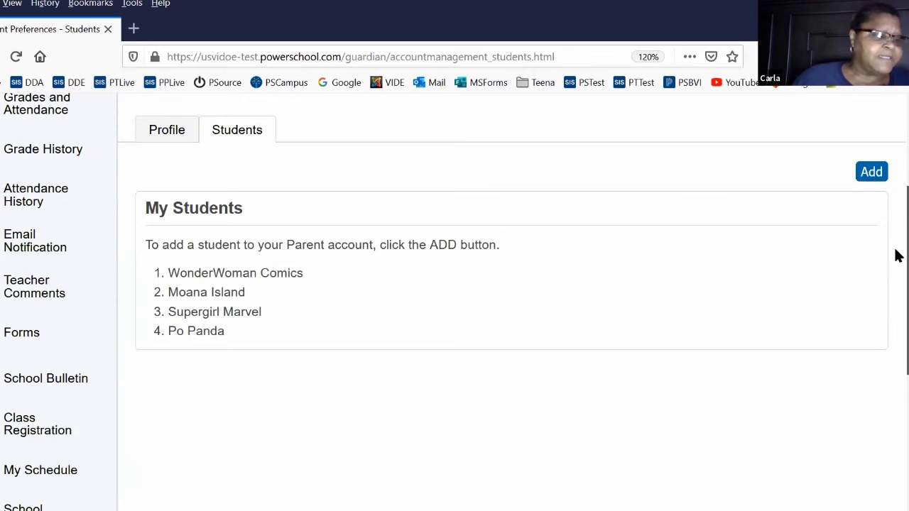
scroll(896, 259, "down", 2)
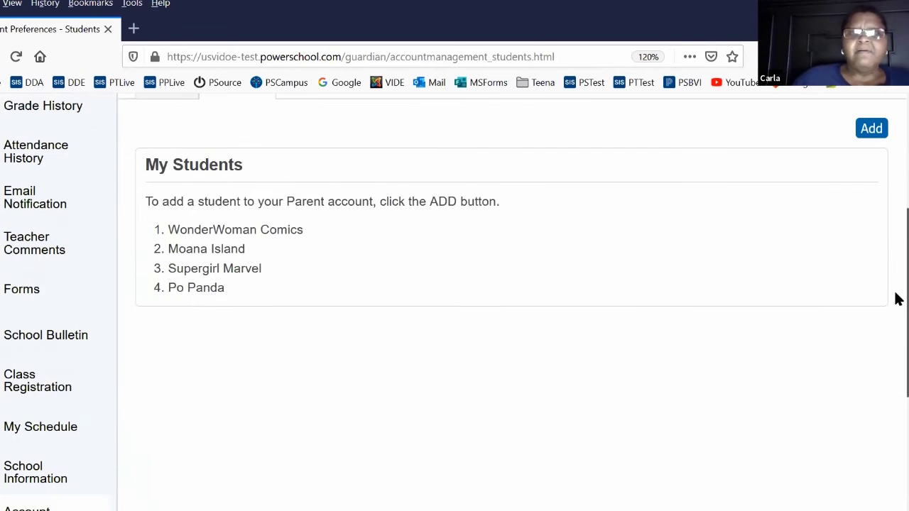
scroll(895, 270, "up", 2)
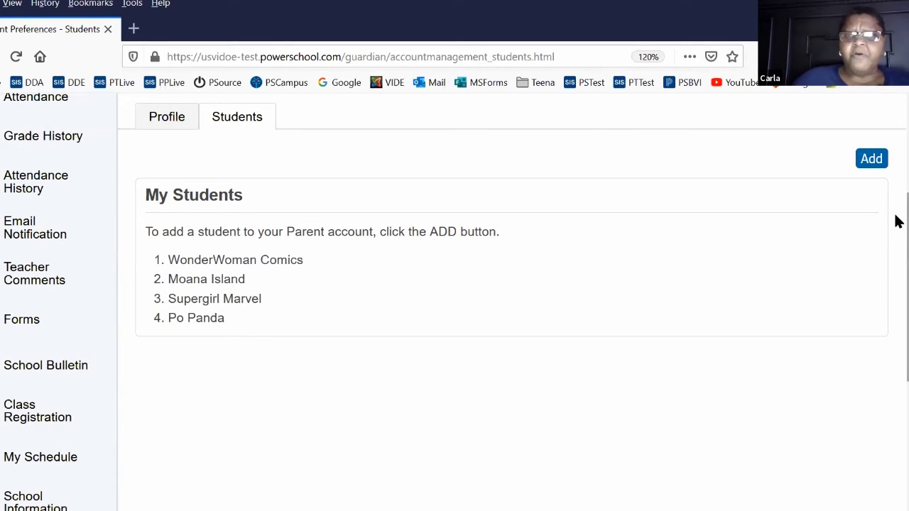
scroll(896, 171, "up", 3)
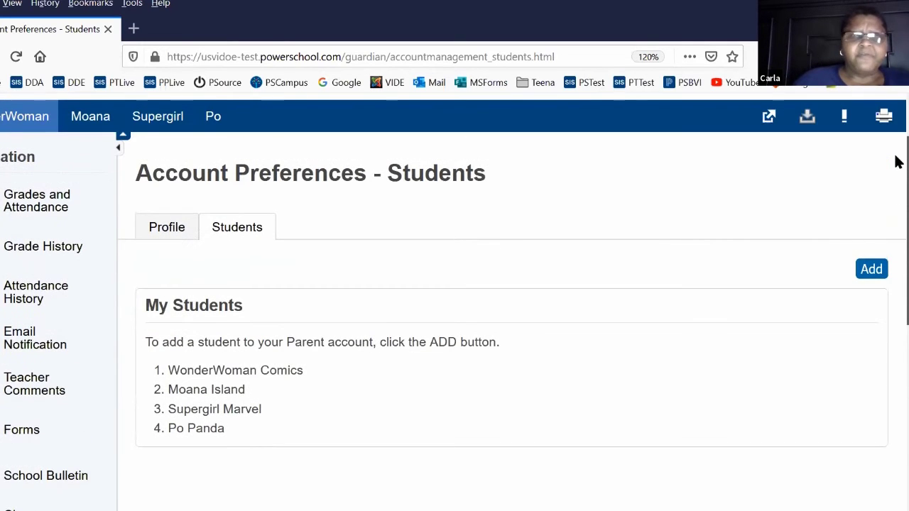
Start adding another student, entering the student's name and access ID
left_click(873, 273)
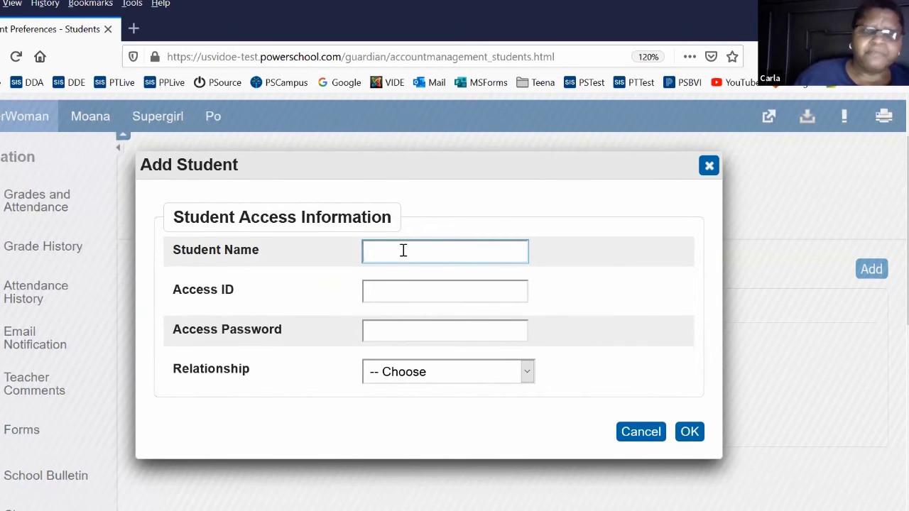
type("rodo")
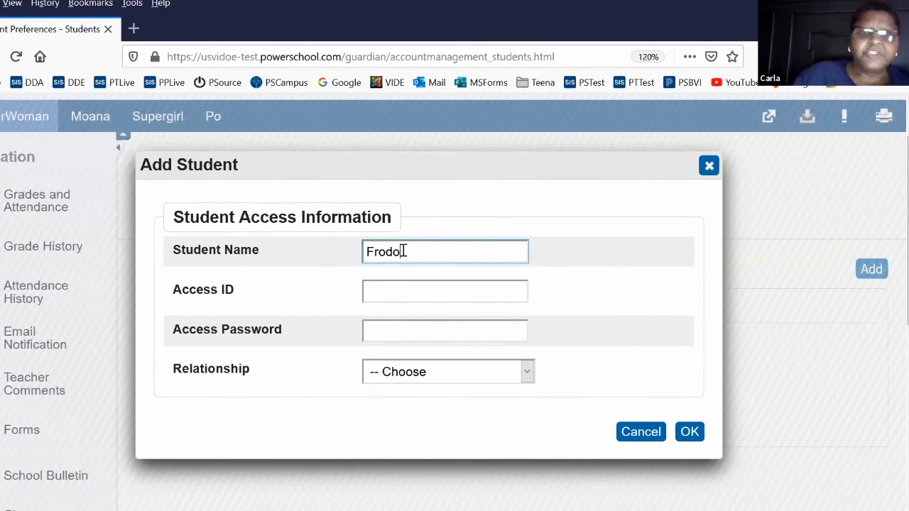
key("Tab")
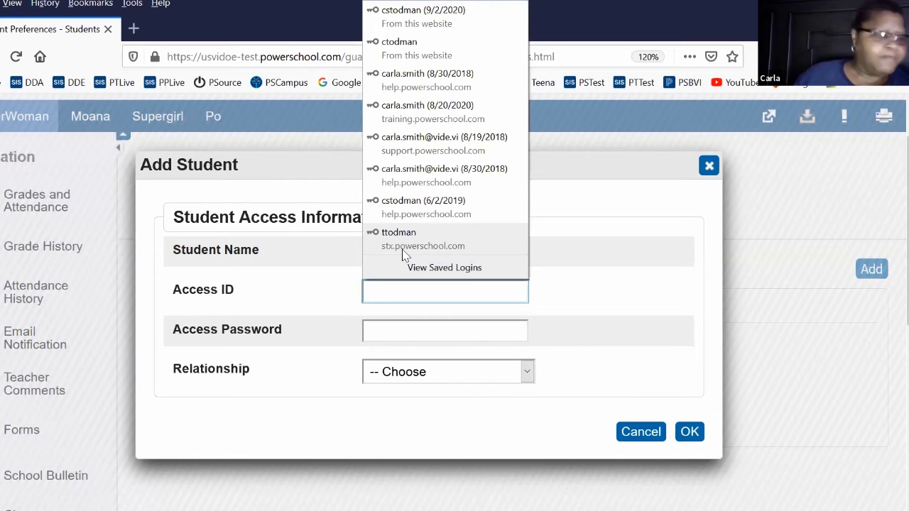
left_click(395, 290)
type("6")
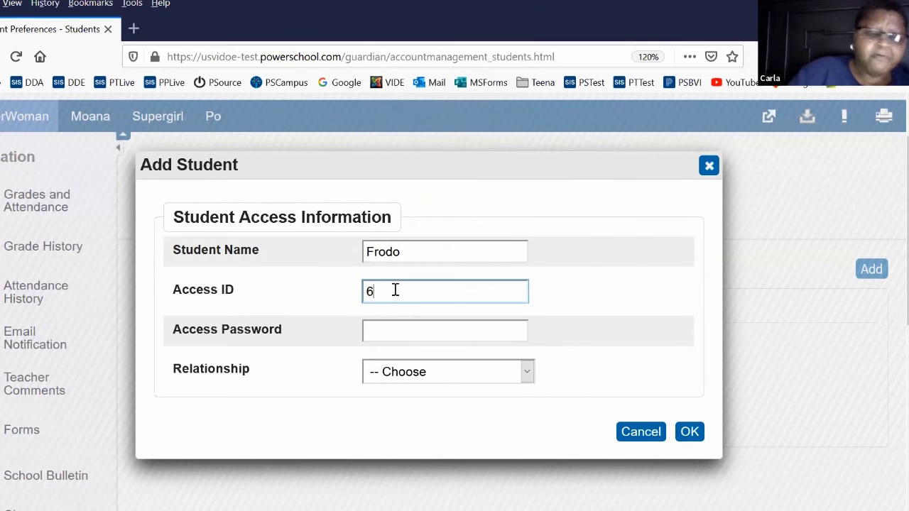
left_click(394, 290)
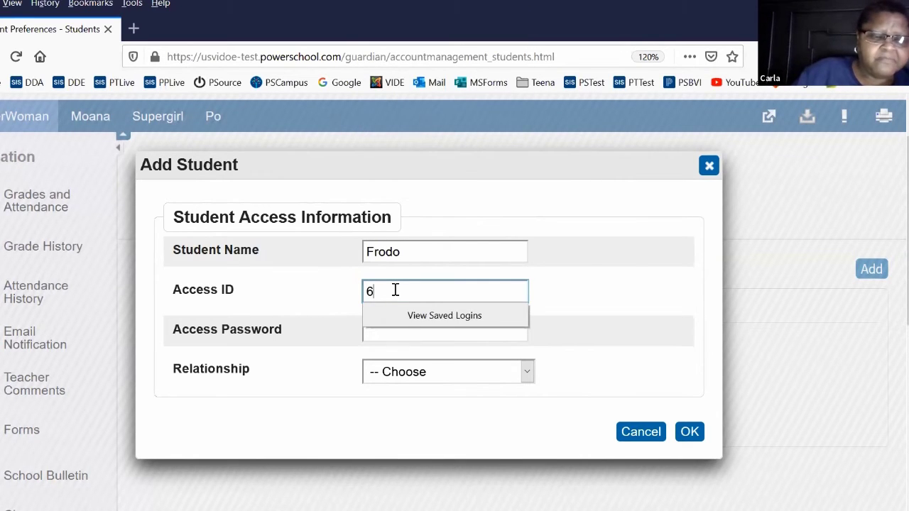
type("T")
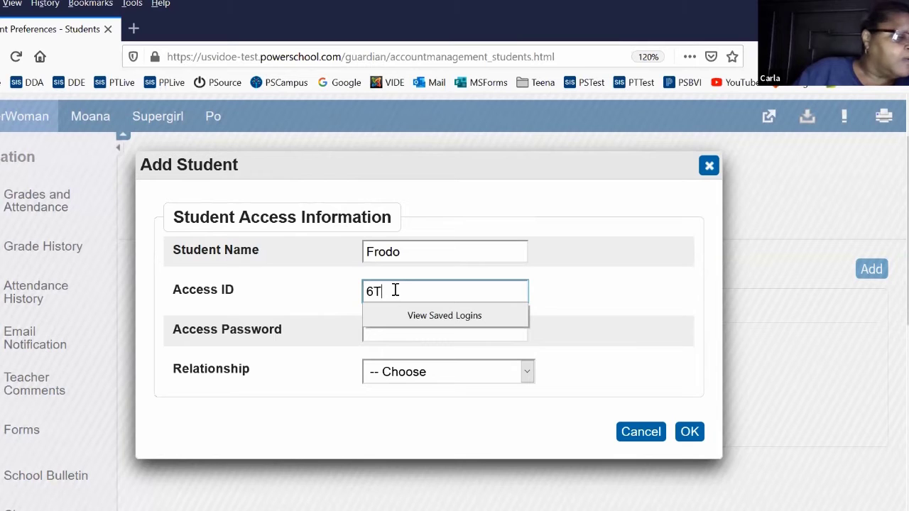
type("UU7")
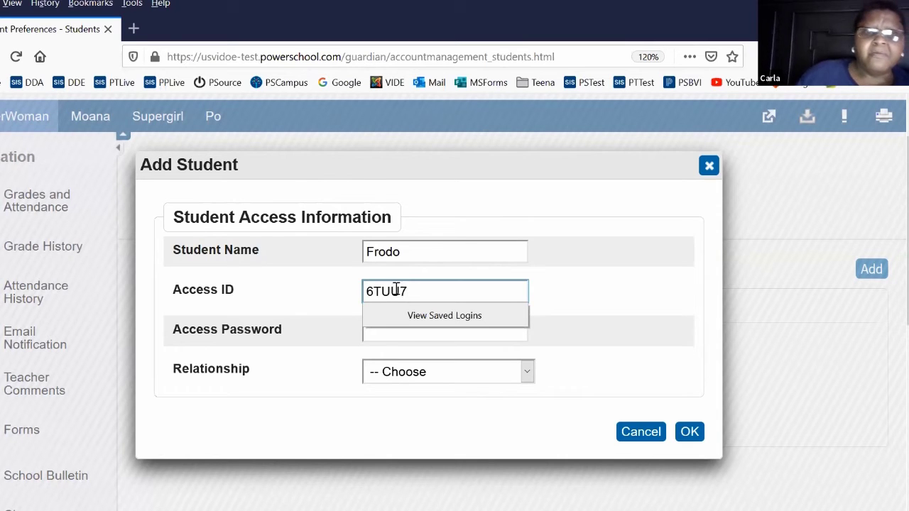
left_click(341, 338)
Enter the student's access password, set the relationship to Grandmother, and save
left_click(380, 330)
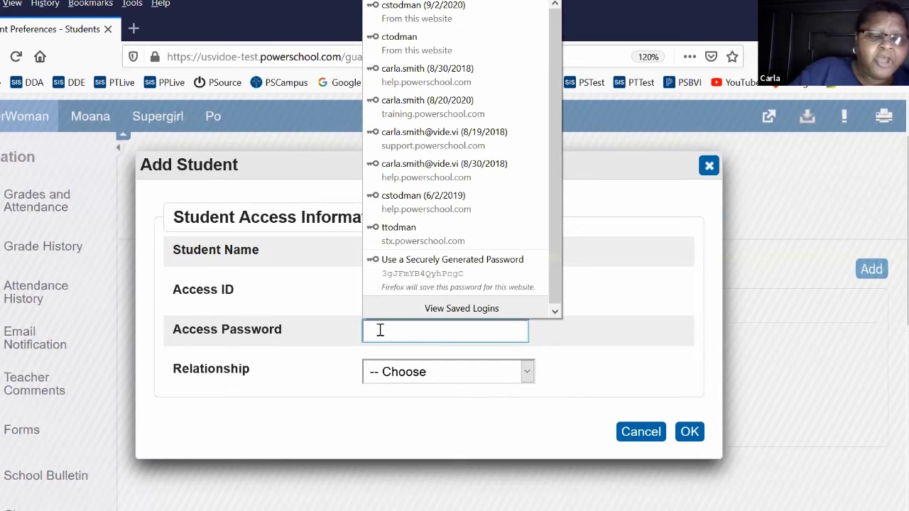
type("p")
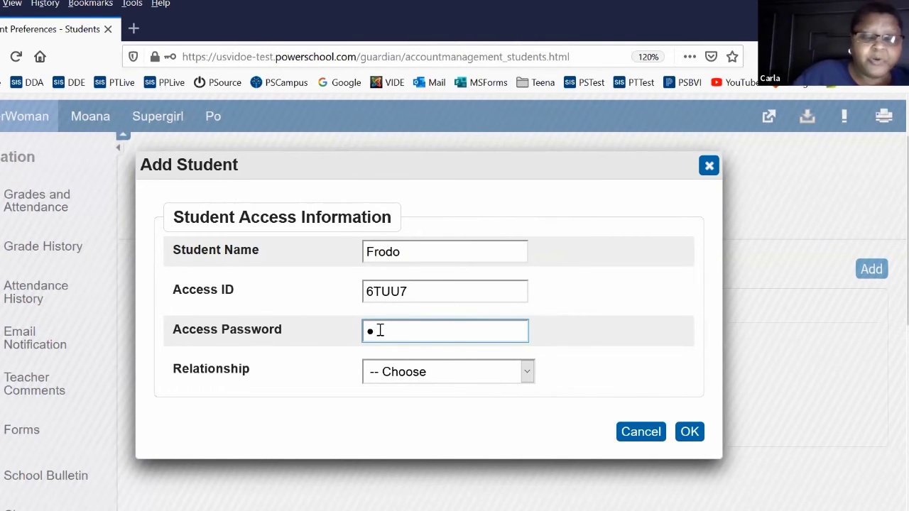
type("a")
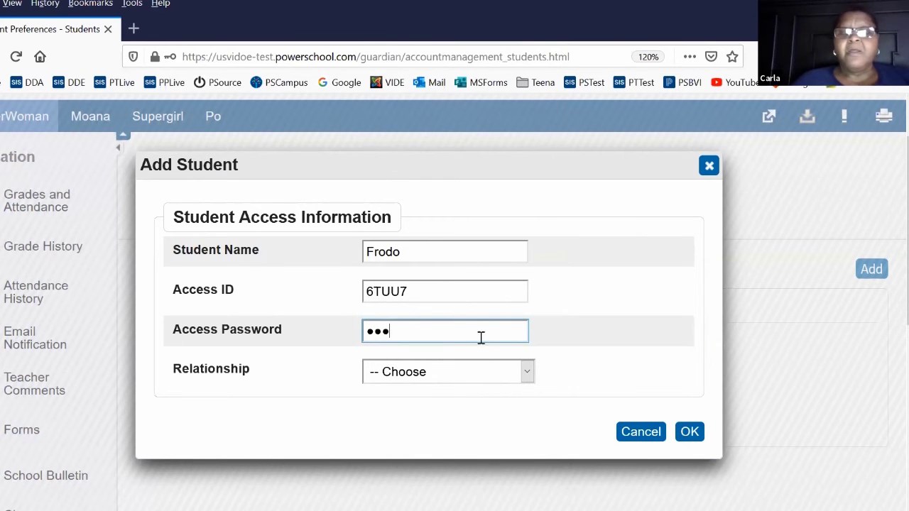
left_click(524, 372)
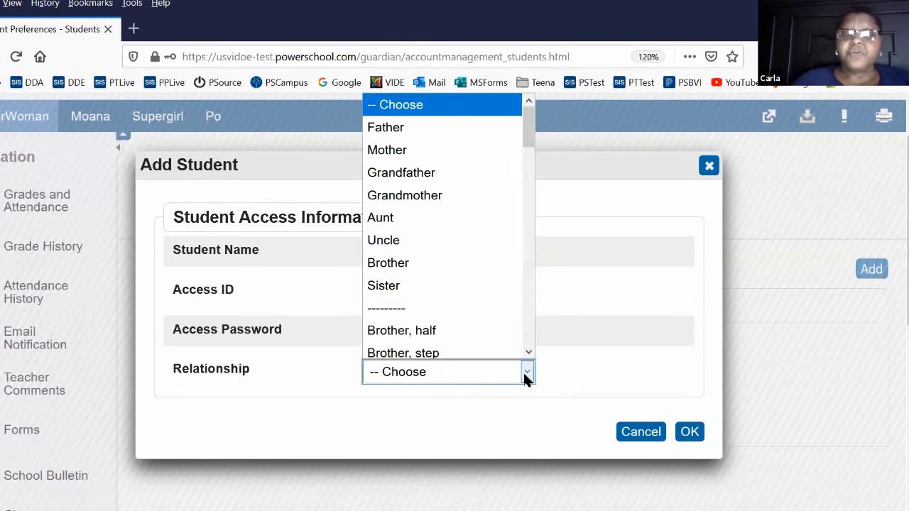
left_click(484, 200)
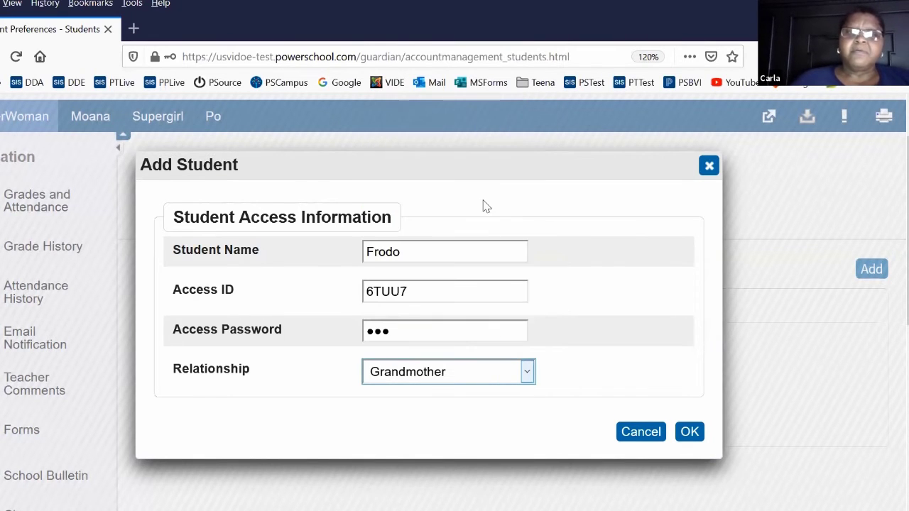
left_click(691, 433)
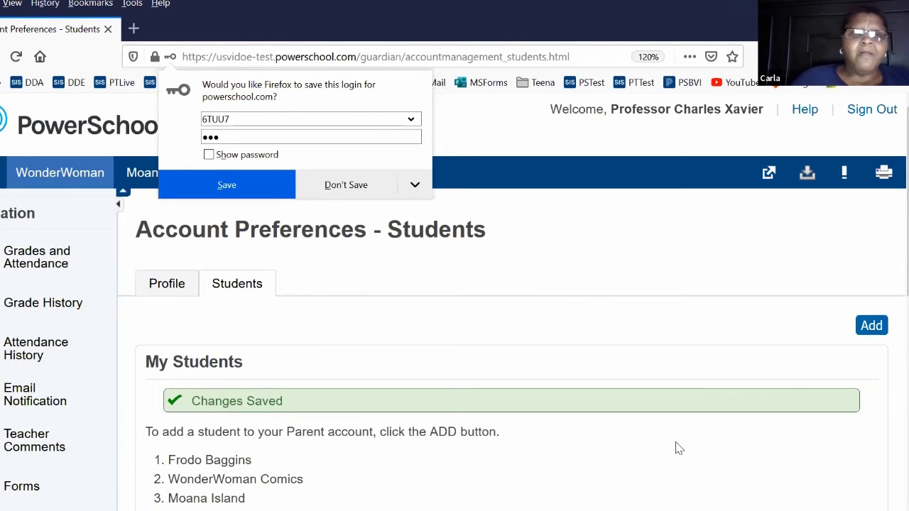
Dismiss Firefox's save-login prompt and view the new student's grades, including Mathematics 7 (Q1 90, Q2 78, Y1 84)
left_click(896, 348)
scroll(895, 348, "down", 5)
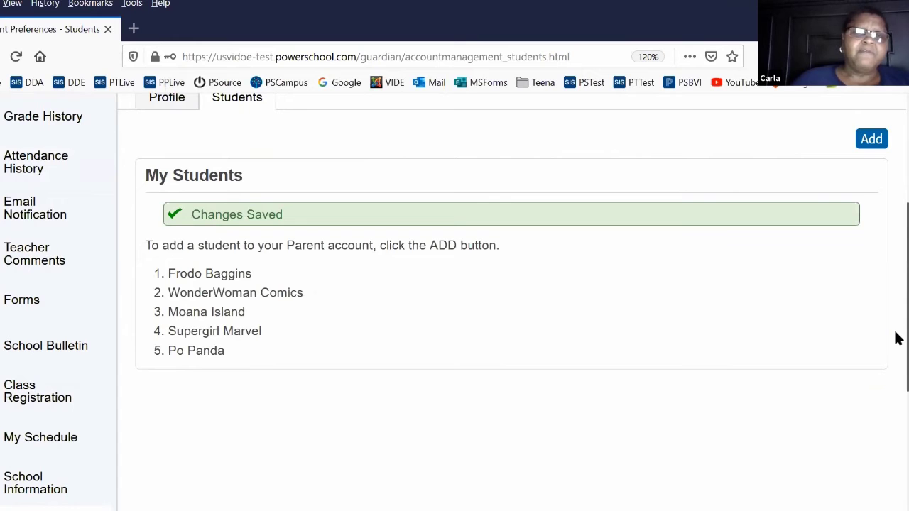
scroll(895, 213, "up", 5)
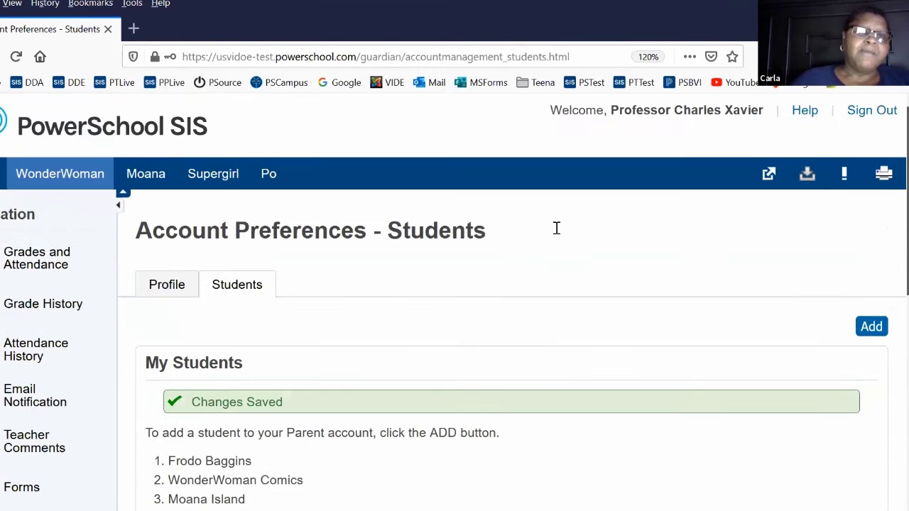
left_click(39, 176)
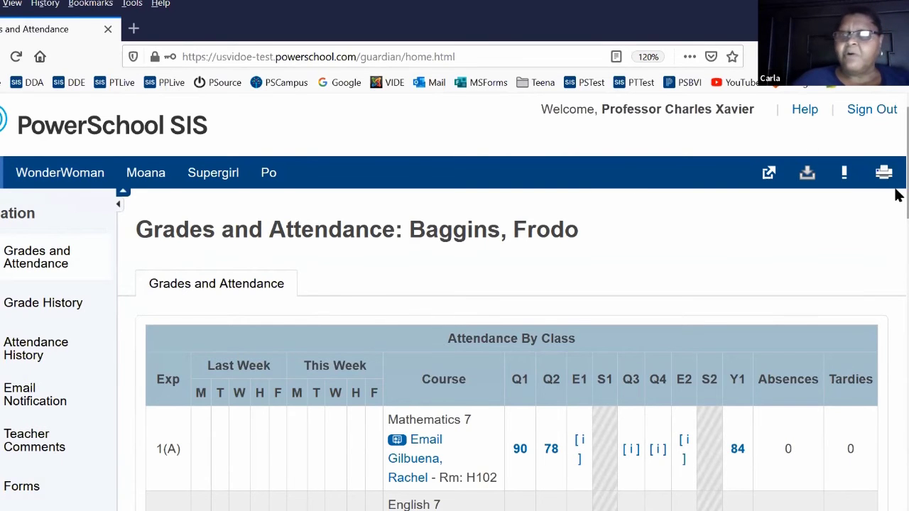
scroll(899, 324, "down", 10)
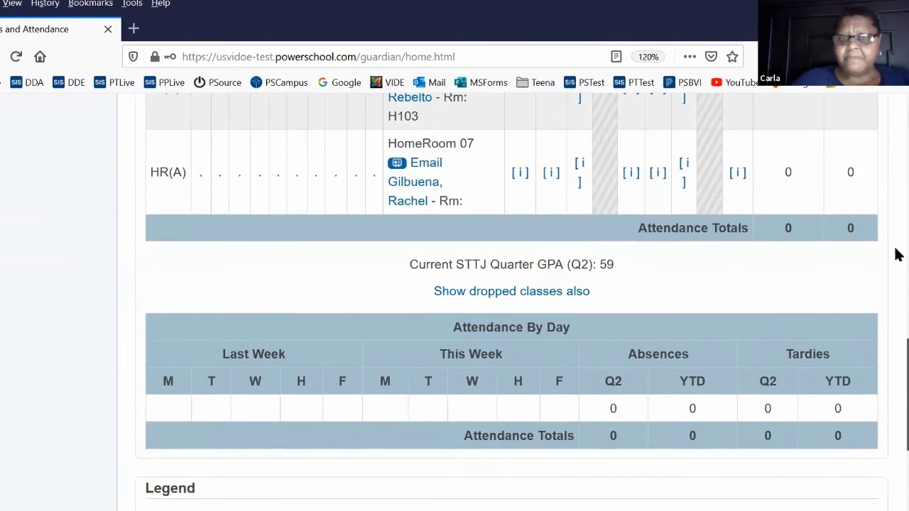
scroll(896, 254, "up", 12)
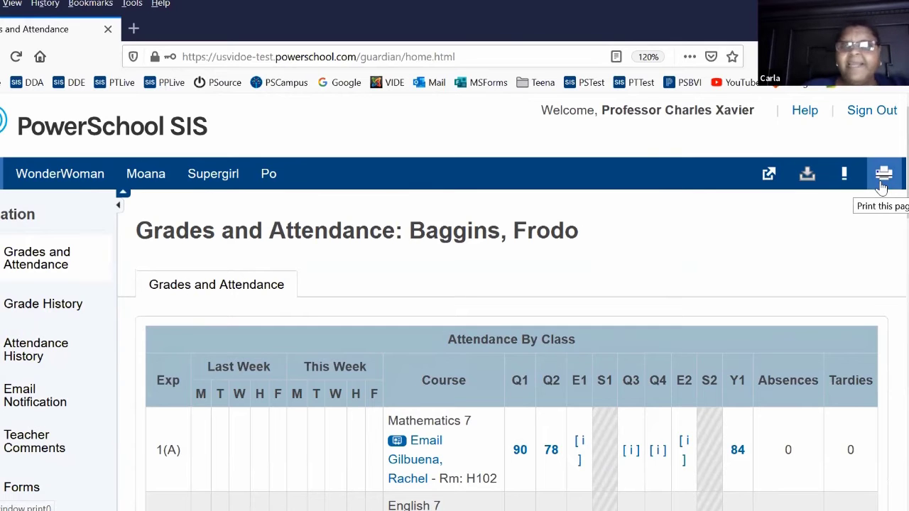
left_click(836, 186)
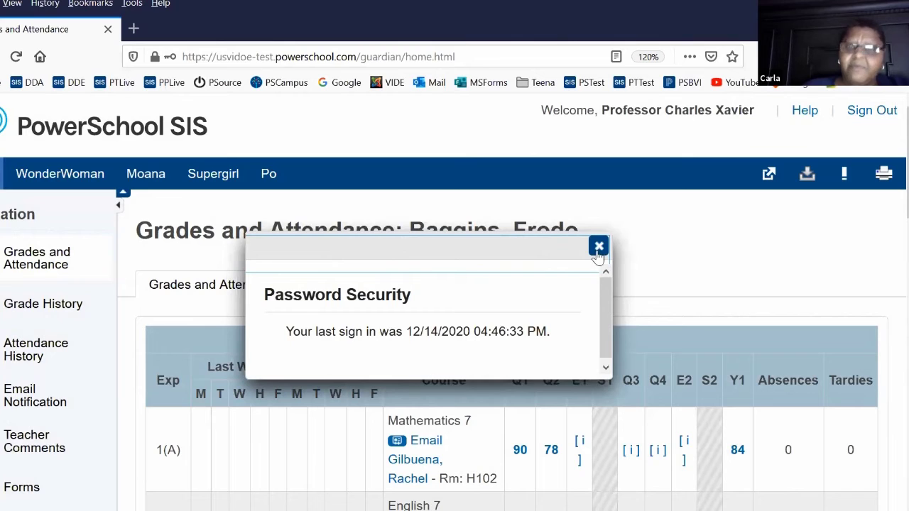
left_click(599, 246)
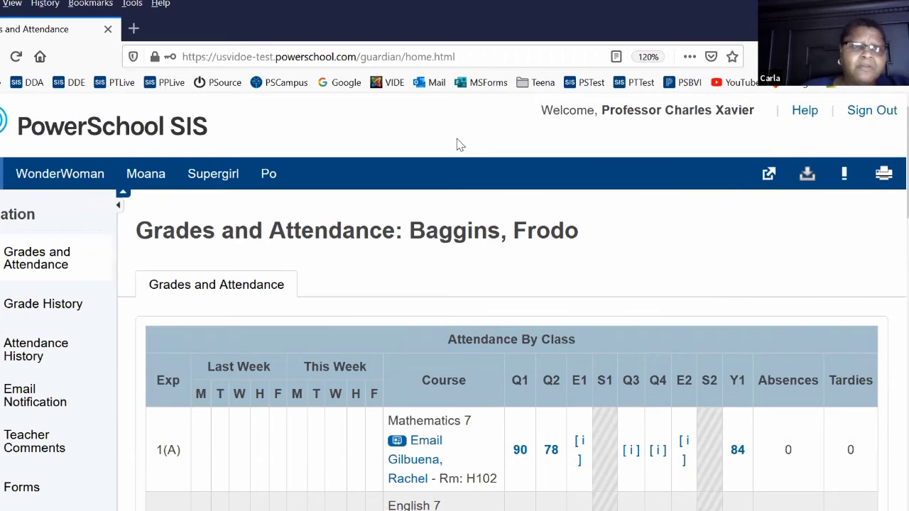
scroll(437, 248, "down", 15)
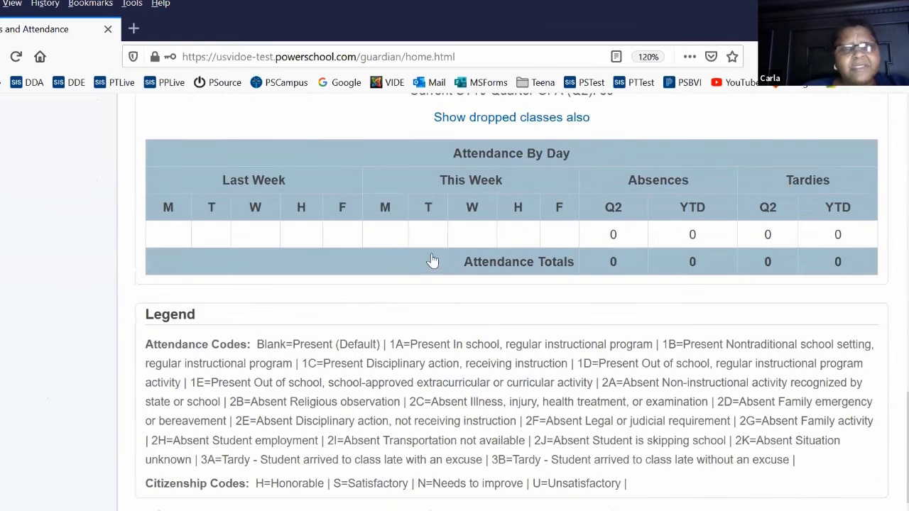
scroll(435, 253, "up", 15)
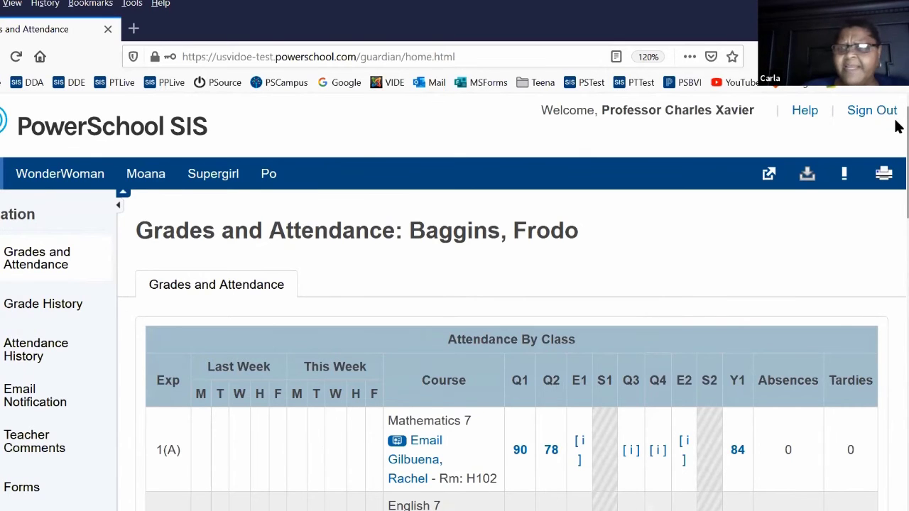
scroll(898, 192, "down", 1)
scroll(897, 100, "down", 3)
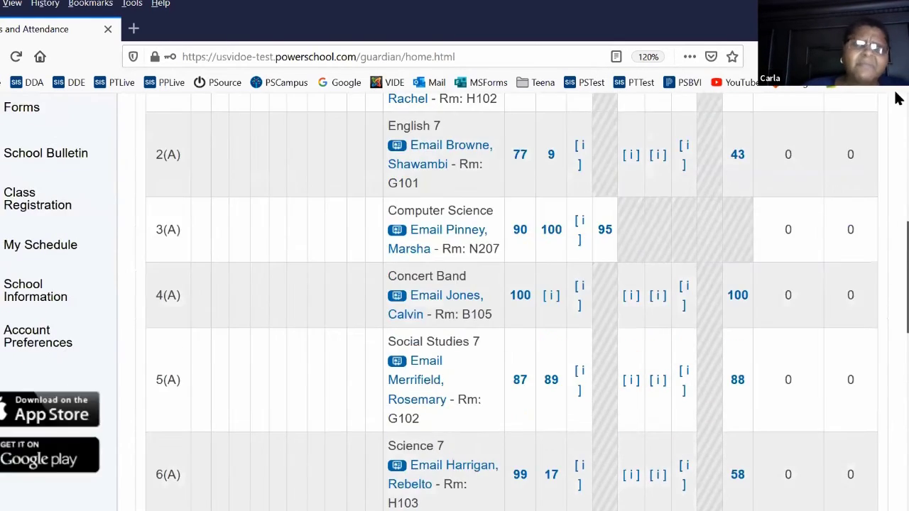
scroll(898, 95, "up", 5)
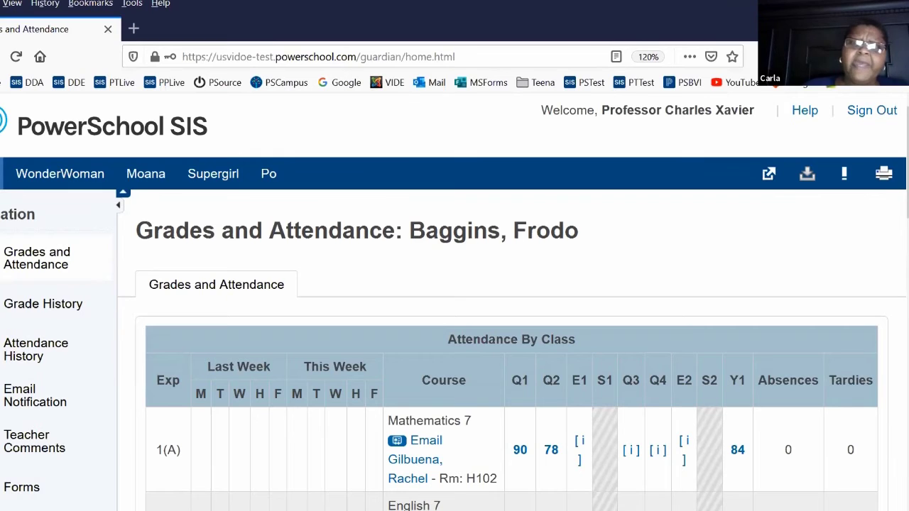
Open the PowerSchool Student and Parent Help site and browse its welcome page
left_click(805, 111)
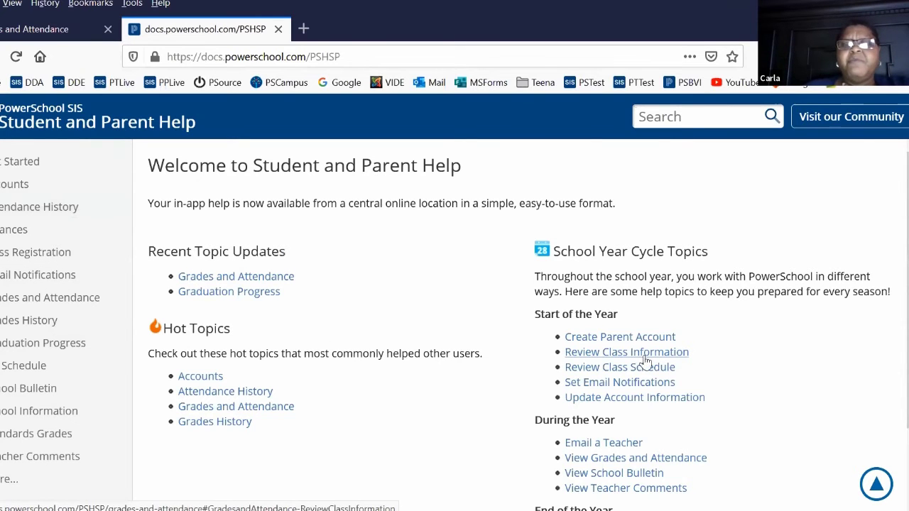
scroll(898, 284, "down", 1)
scroll(898, 329, "down", 3)
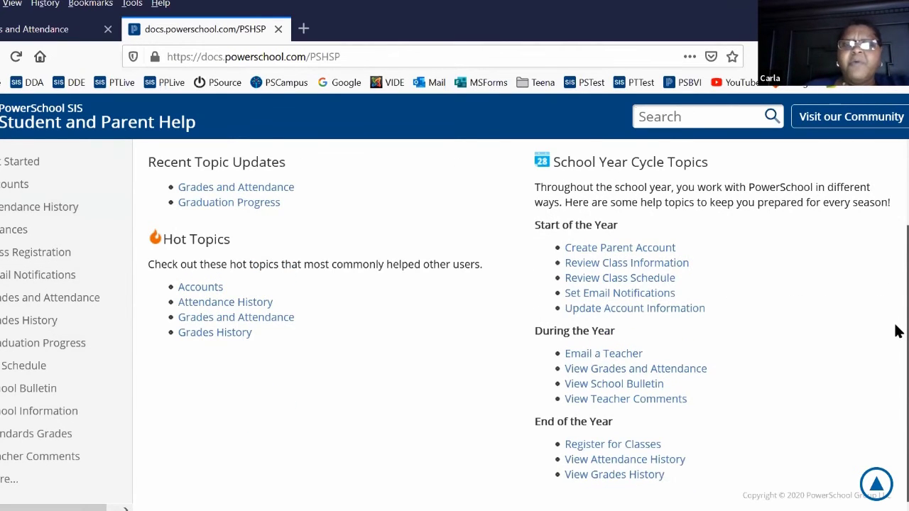
scroll(845, 241, "up", 3)
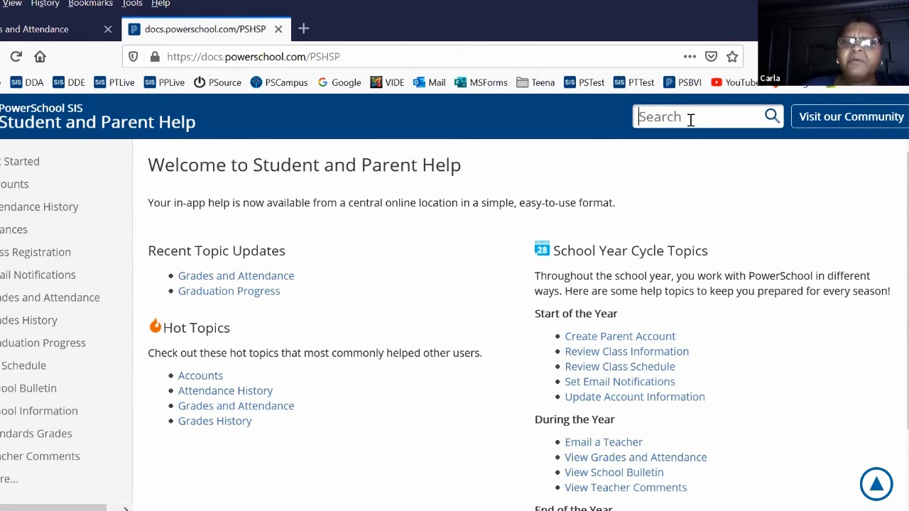
Search the help for 'notification', review the results, and go back to the welcome page
type("notification")
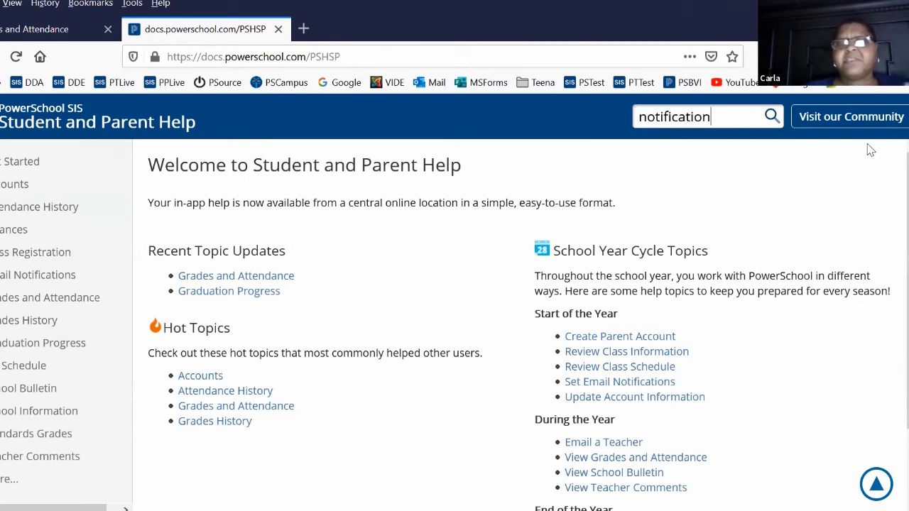
left_click(772, 116)
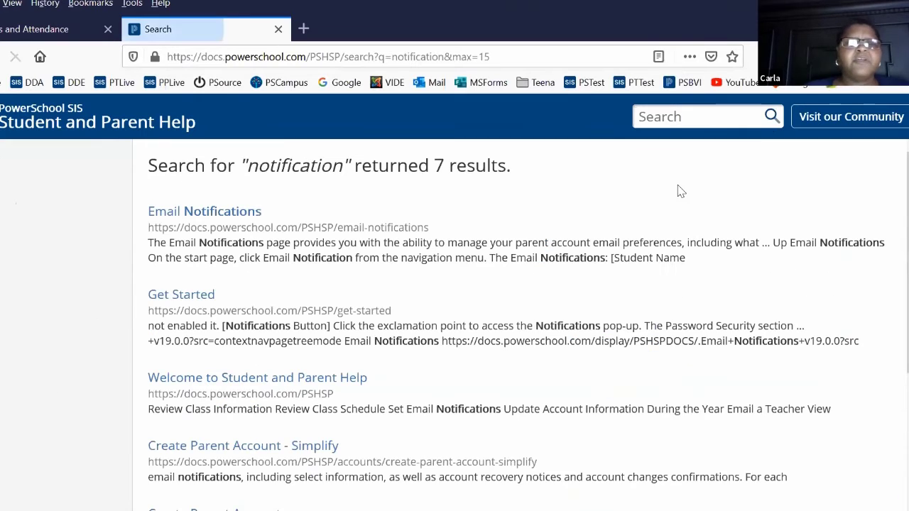
scroll(485, 267, "down", 2)
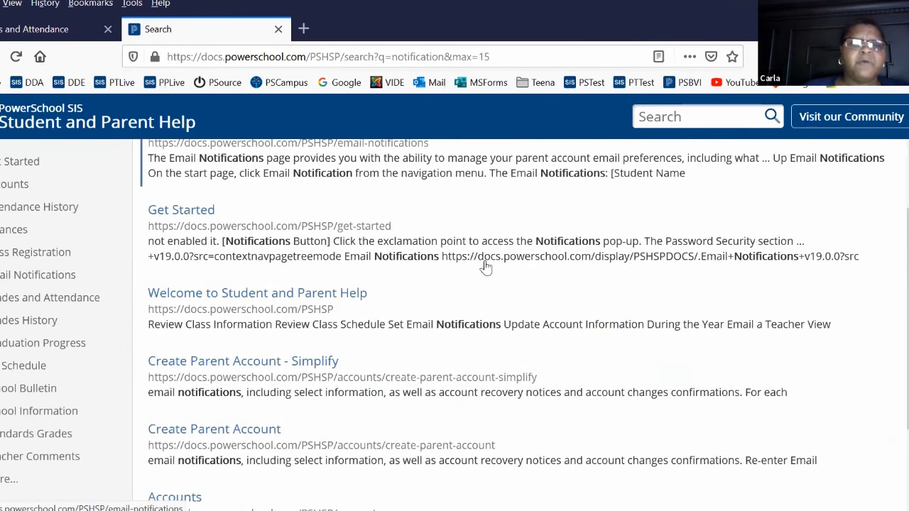
scroll(475, 277, "down", 2)
scroll(408, 351, "up", 2)
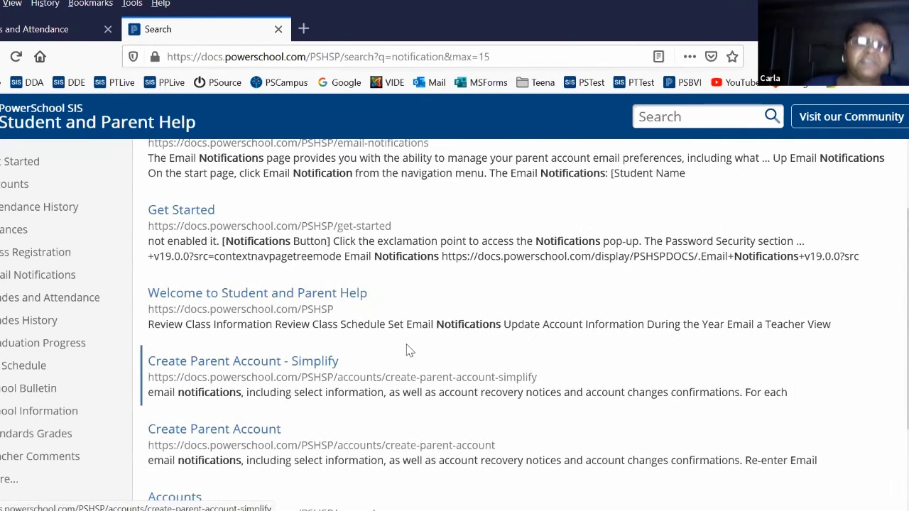
scroll(408, 350, "up", 2)
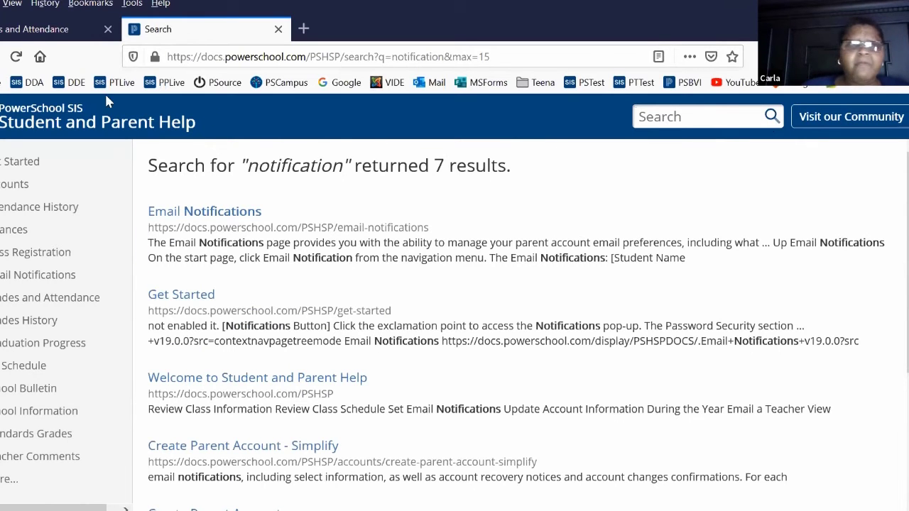
key("alt+Left")
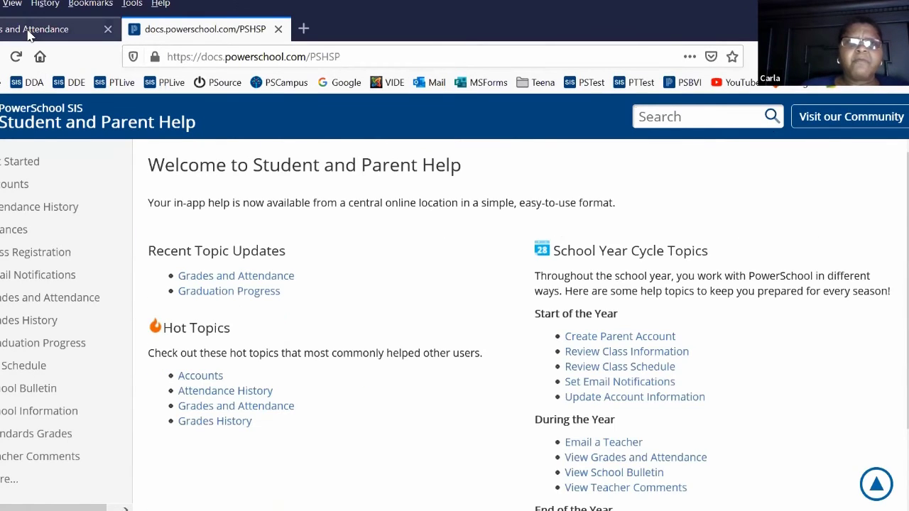
Return to the student's Grades and Attendance page and sign out of the parent portal
key("ctrl+Page_Up")
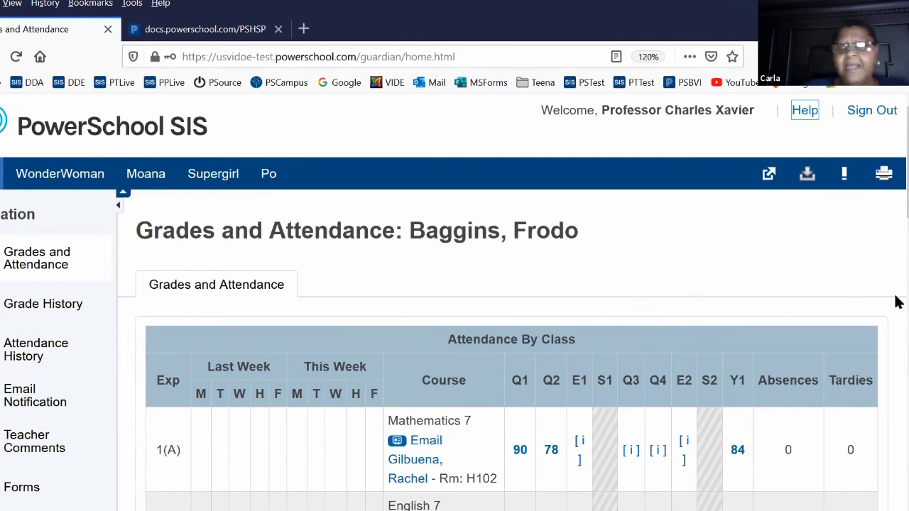
scroll(896, 264, "down", 5)
scroll(894, 172, "up", 5)
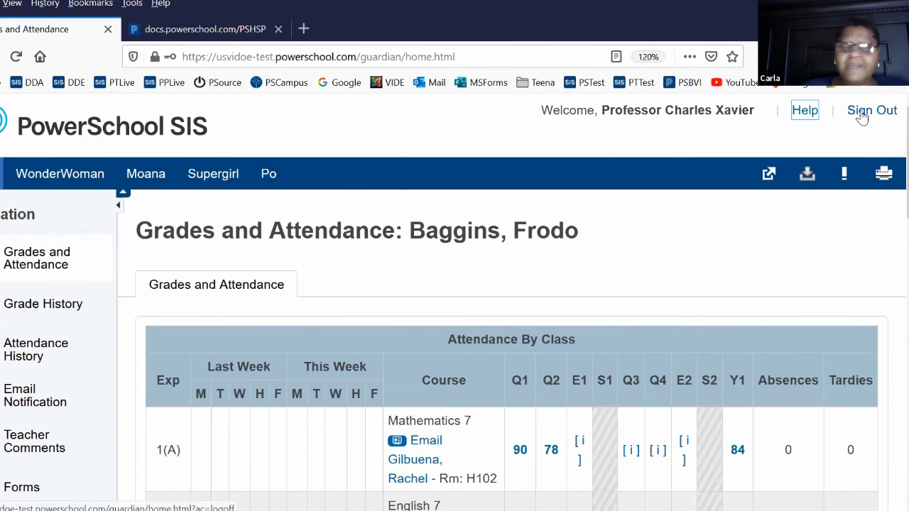
left_click(860, 114)
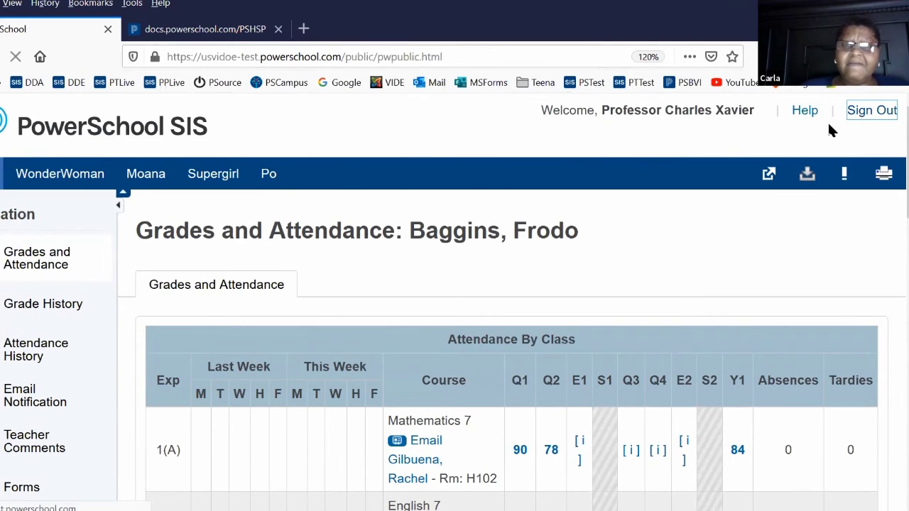